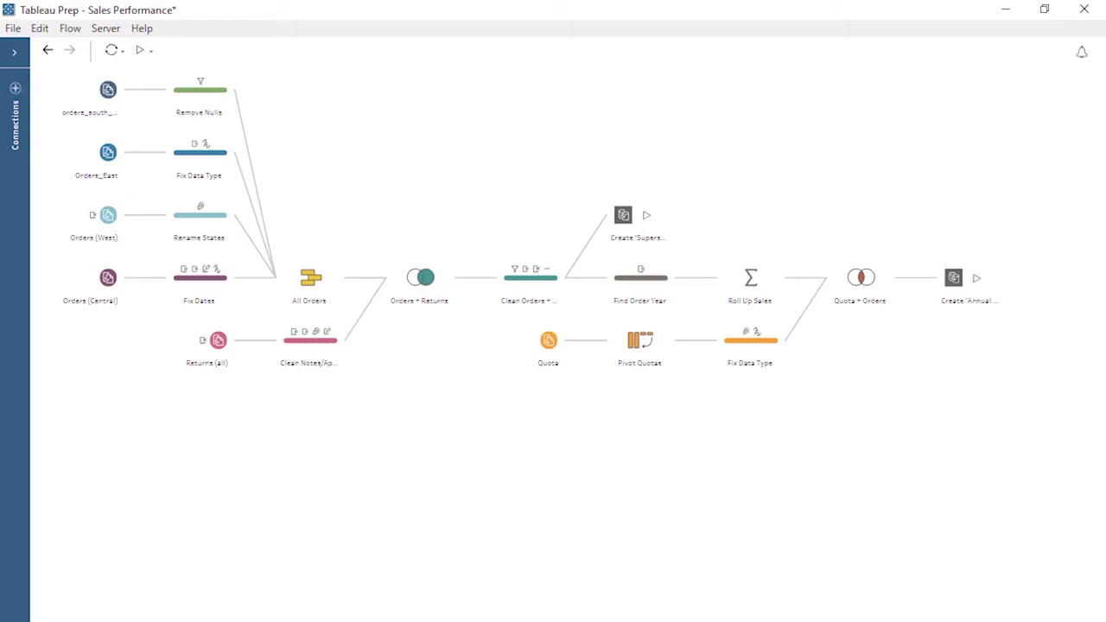
pyautogui.click(99, 28)
pyautogui.click(102, 47)
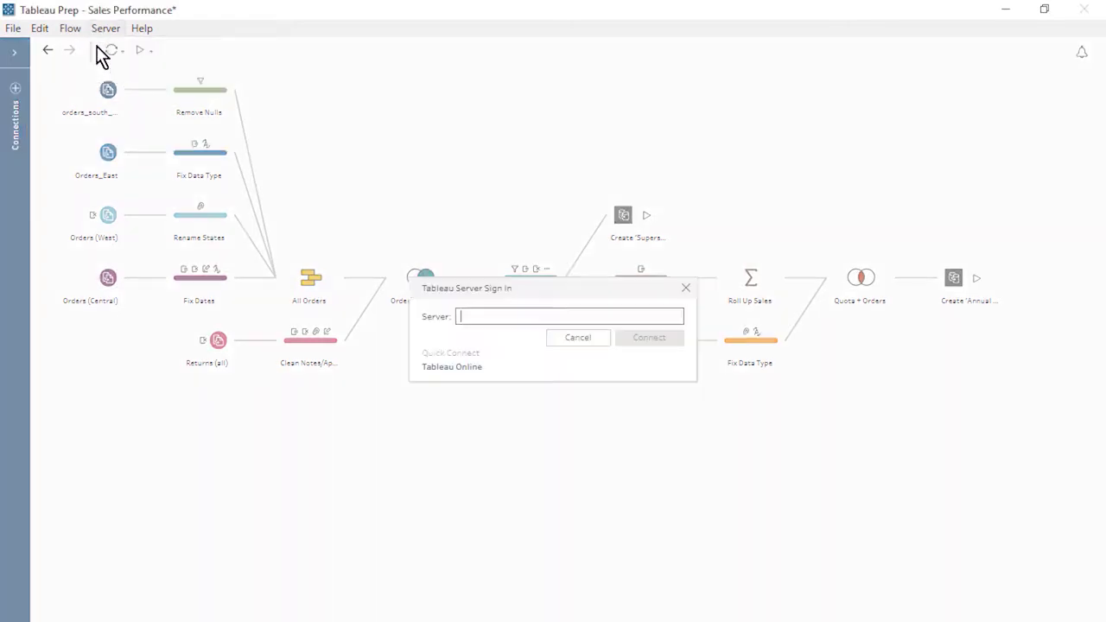
pyautogui.write('http://10.46.9.36')
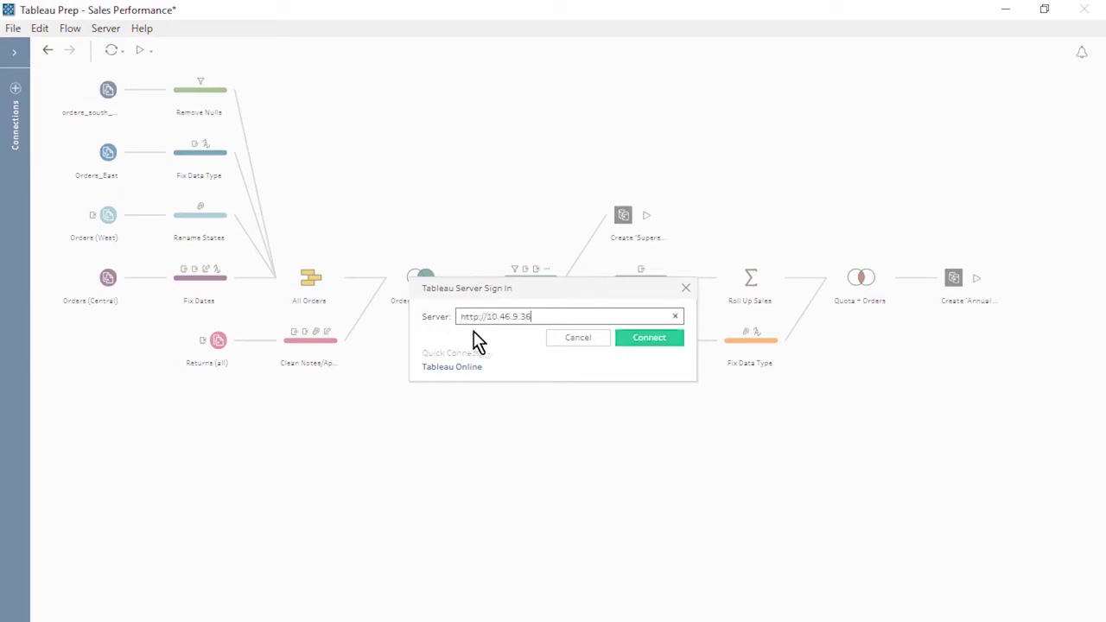
pyautogui.click(622, 338)
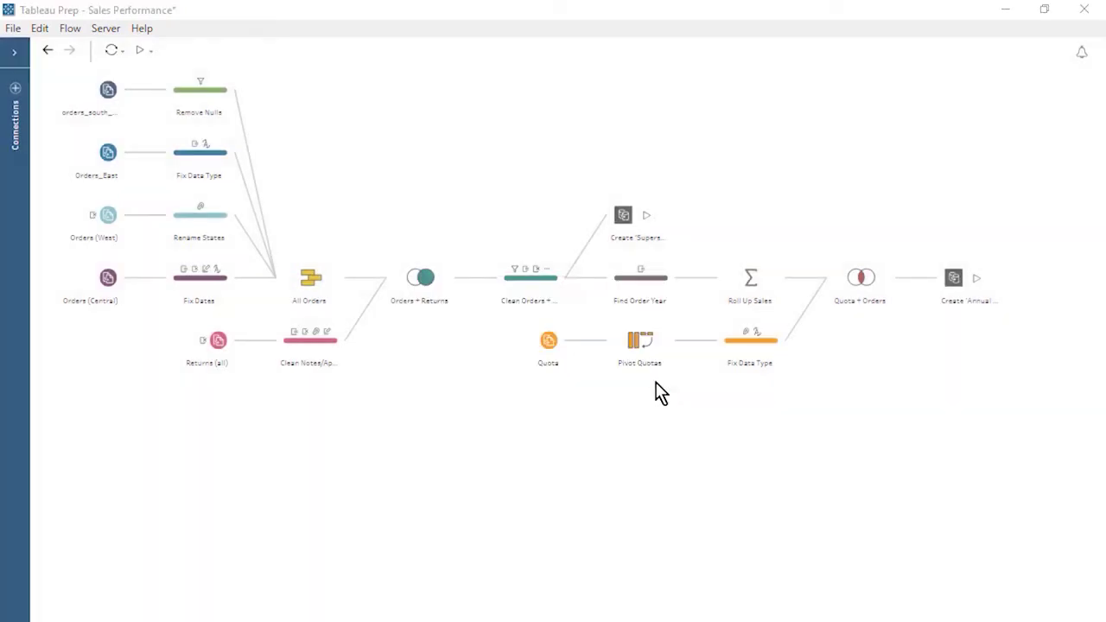
pyautogui.write('jpollard')
pyautogui.click(496, 314)
pyautogui.write('************')
pyautogui.click(600, 390)
# - Set the Create 'Superstore Sales' output to publish as a data source to the Default server and project
pyautogui.click(663, 242)
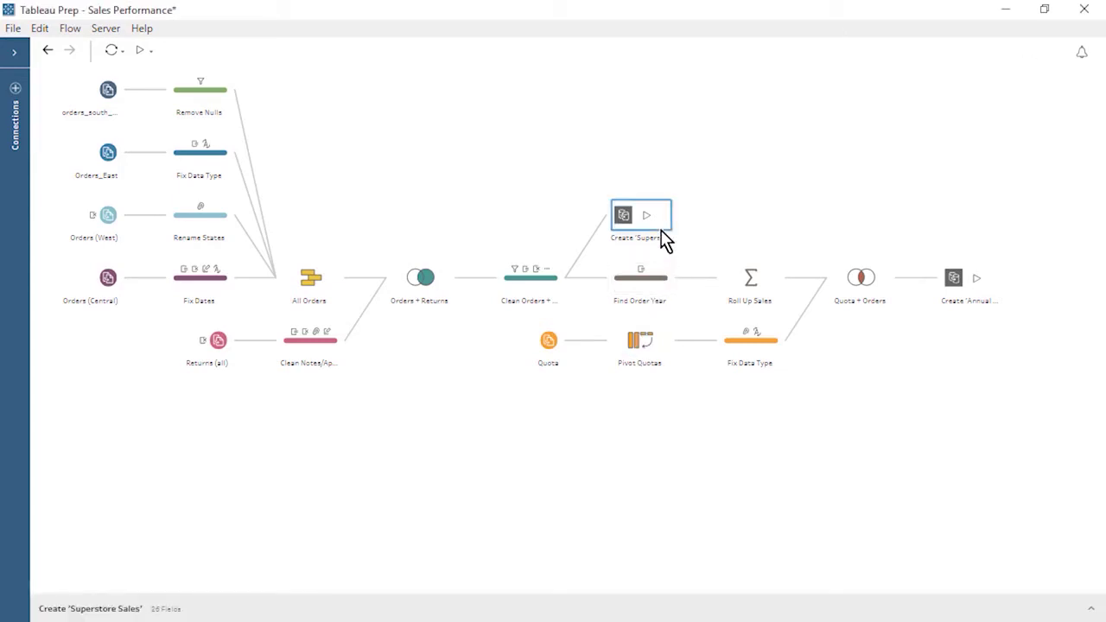
pyautogui.click(1090, 609)
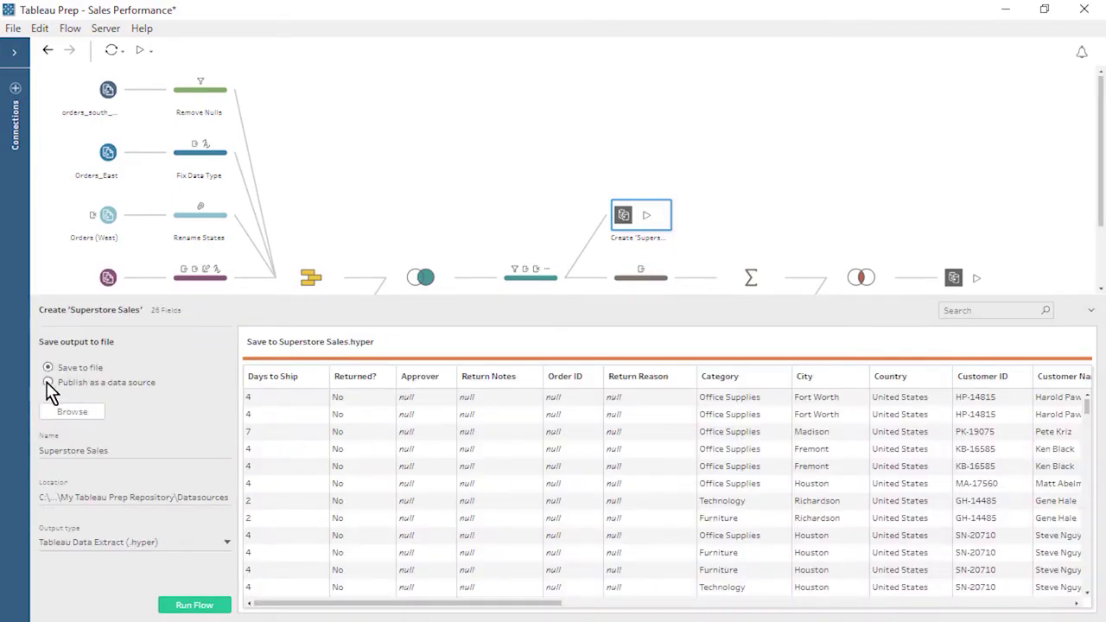
pyautogui.click(49, 383)
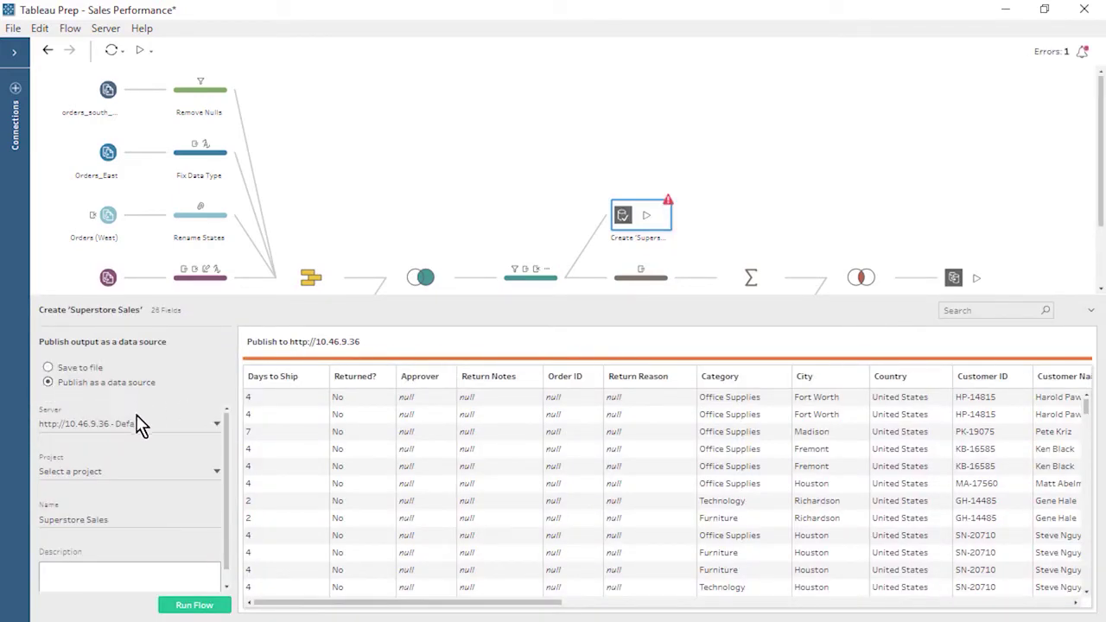
pyautogui.click(190, 425)
pyautogui.click(192, 446)
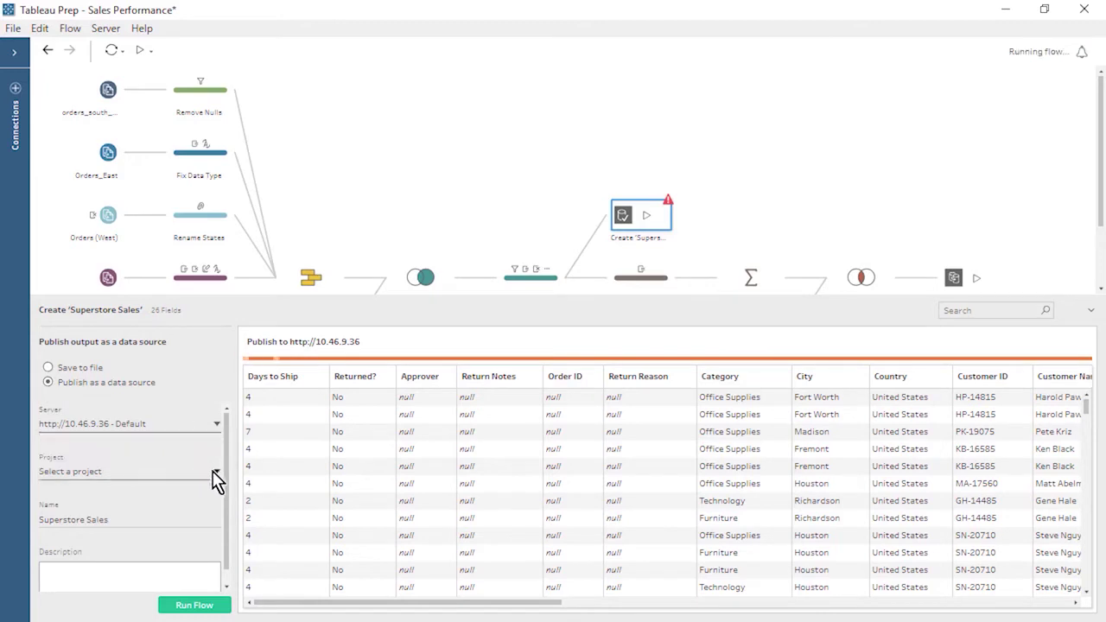
pyautogui.click(215, 476)
pyautogui.click(206, 494)
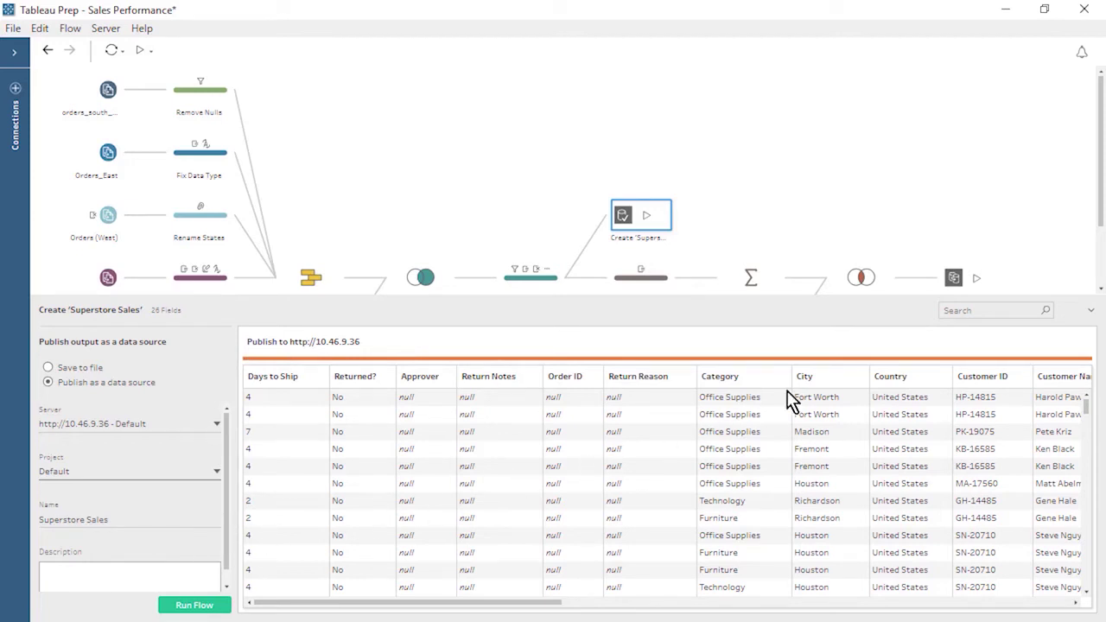
pyautogui.scroll(-3, 1095, 280)
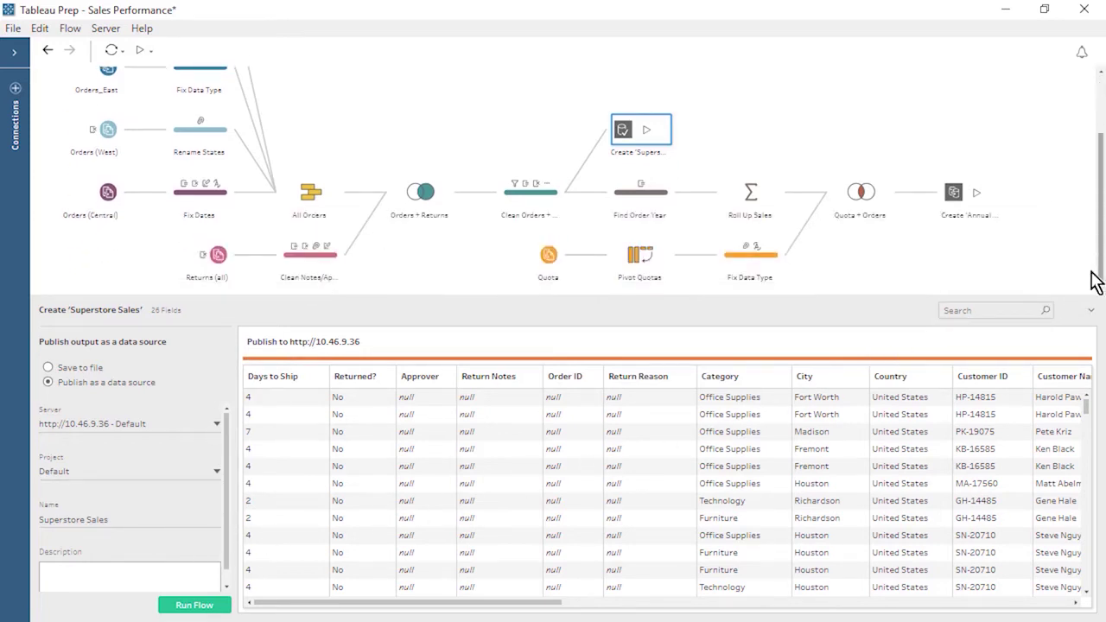
# - Set the Create 'Annual Regional Performance' output to publish as a data source to the Default server and project
pyautogui.click(957, 215)
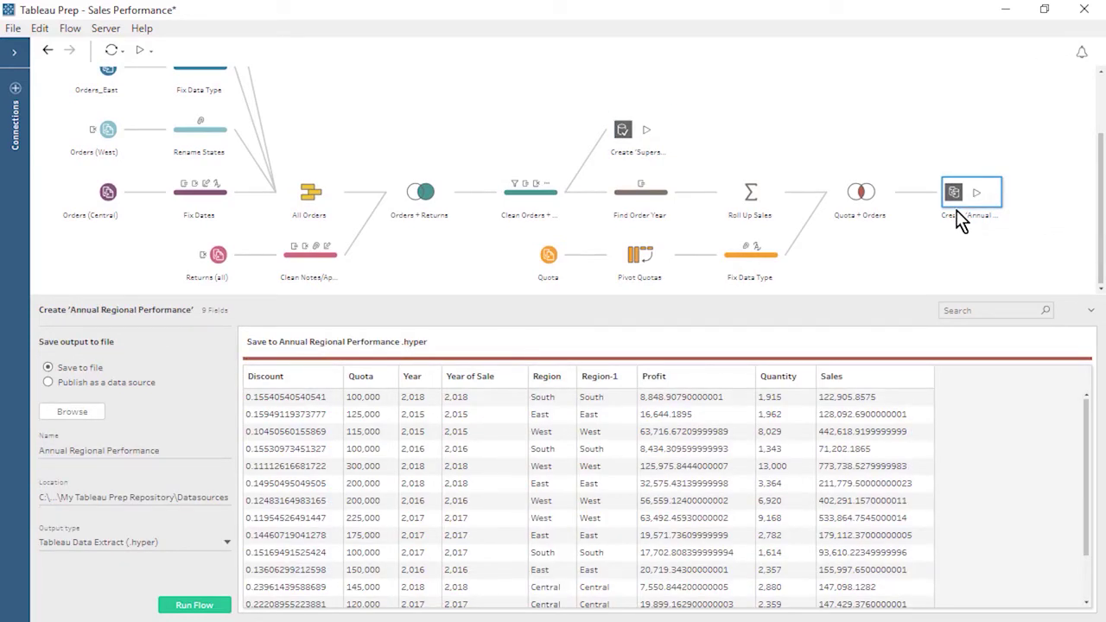
pyautogui.click(48, 382)
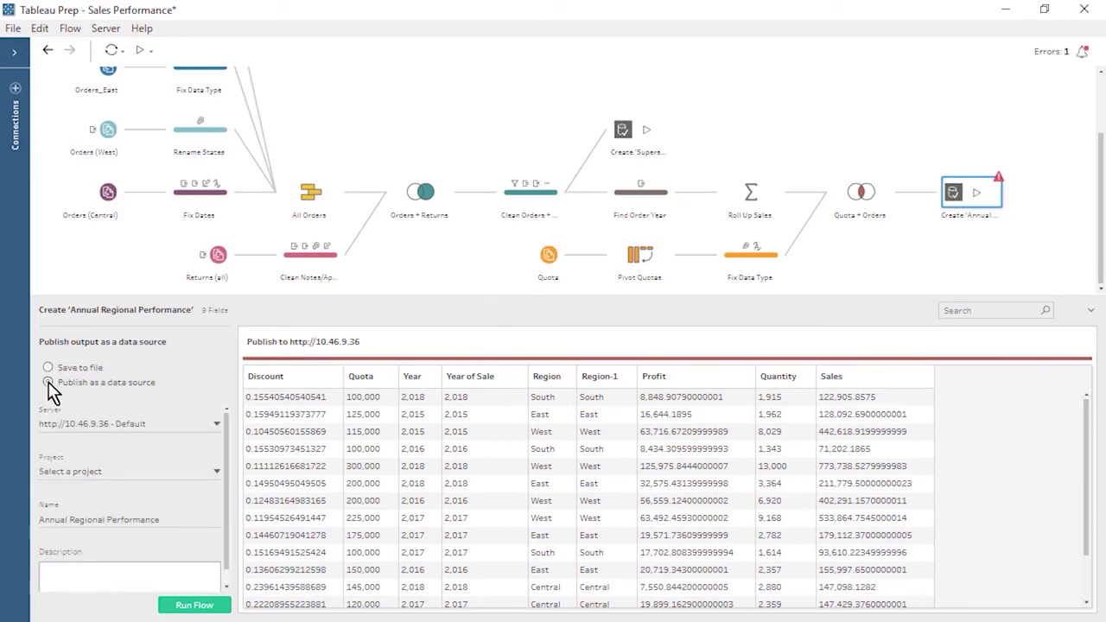
pyautogui.click(194, 428)
pyautogui.click(197, 442)
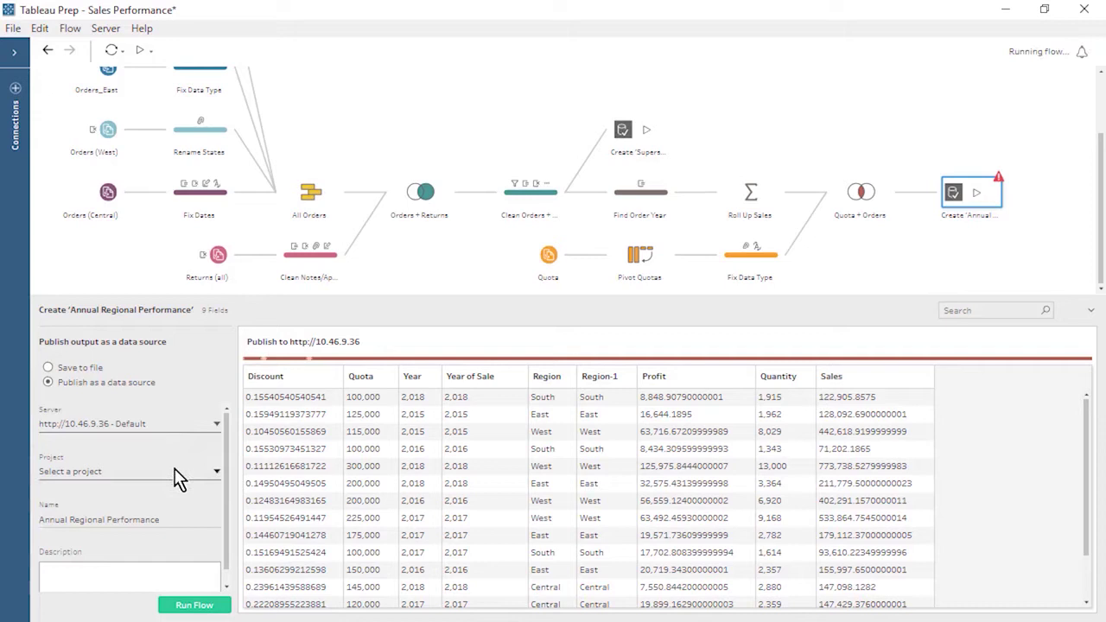
pyautogui.click(179, 473)
pyautogui.click(173, 489)
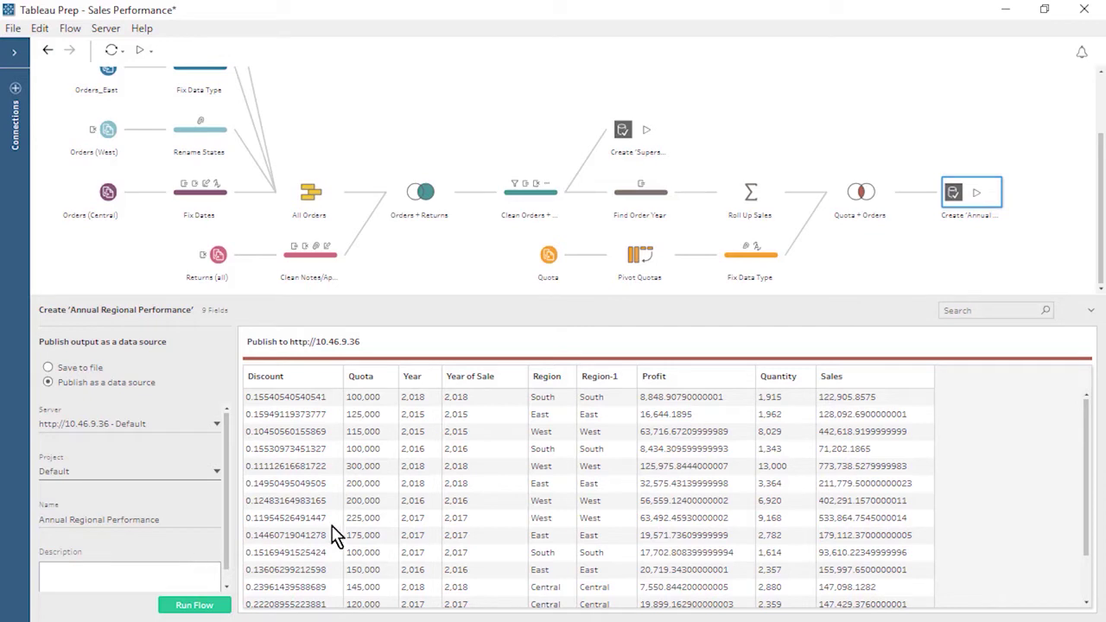
pyautogui.click(1091, 309)
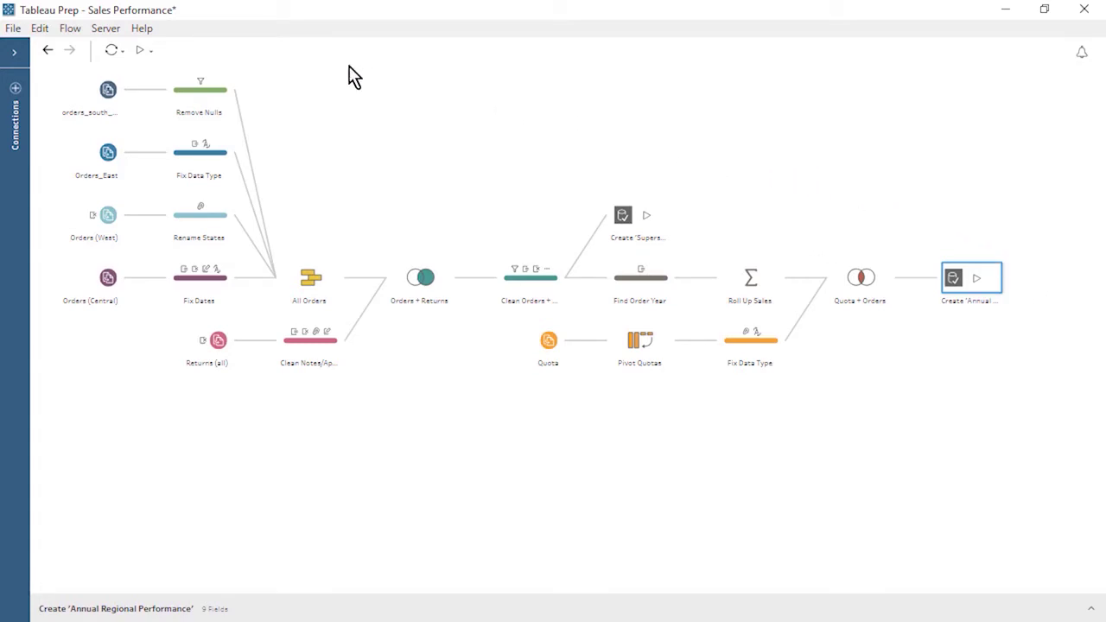
# - Prepare to publish the Sales Performance flow to the Default project, reviewing its six source file connections
pyautogui.click(113, 26)
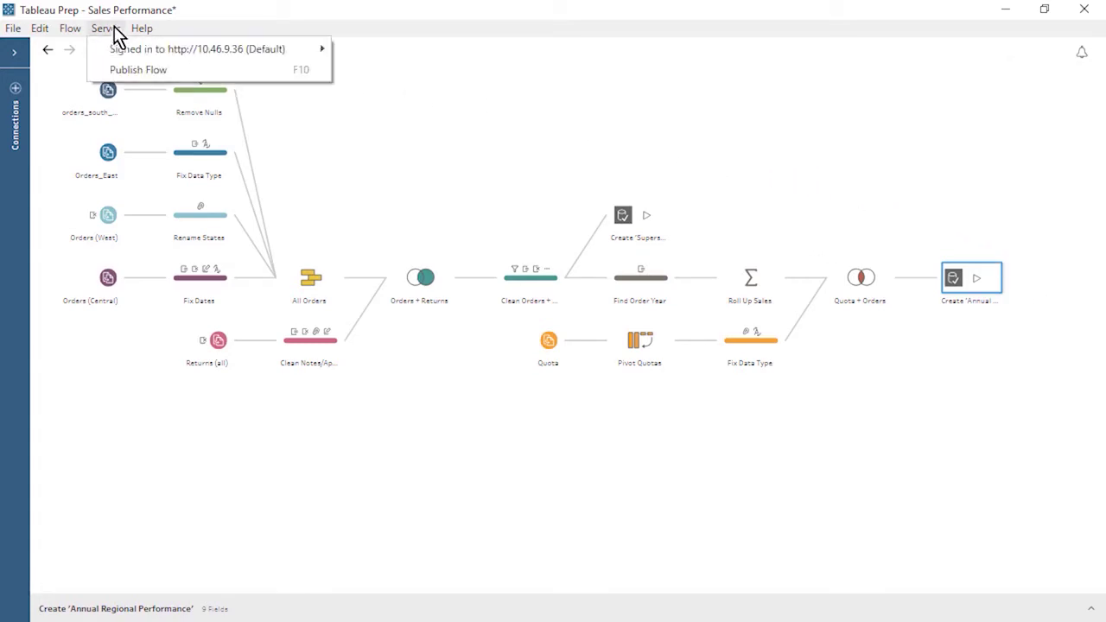
pyautogui.click(147, 76)
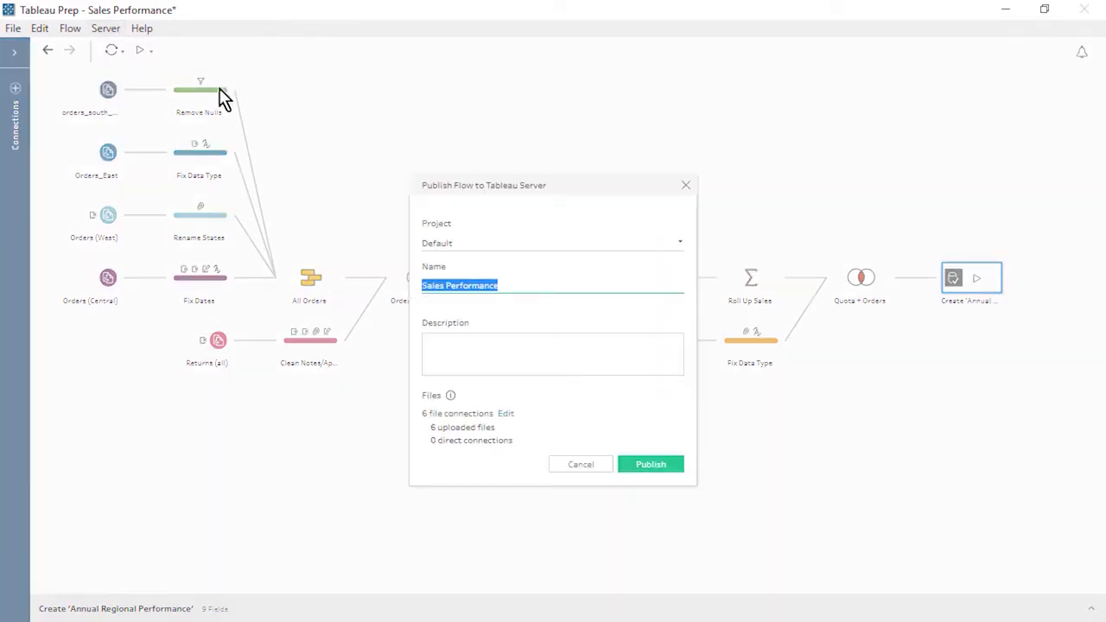
pyautogui.click(631, 246)
pyautogui.click(617, 279)
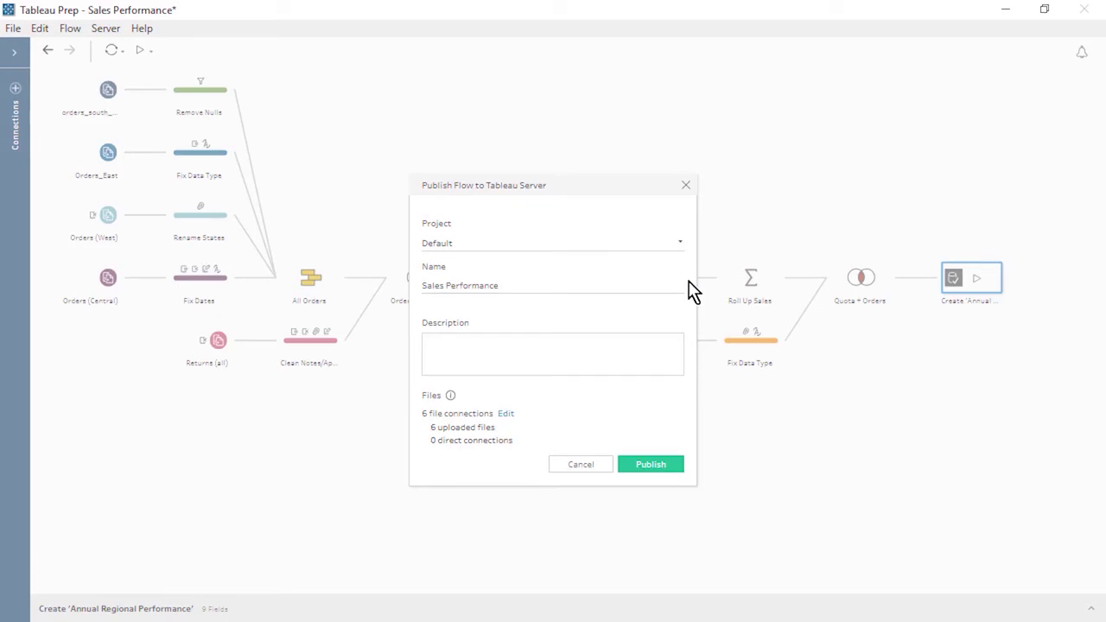
pyautogui.click(508, 414)
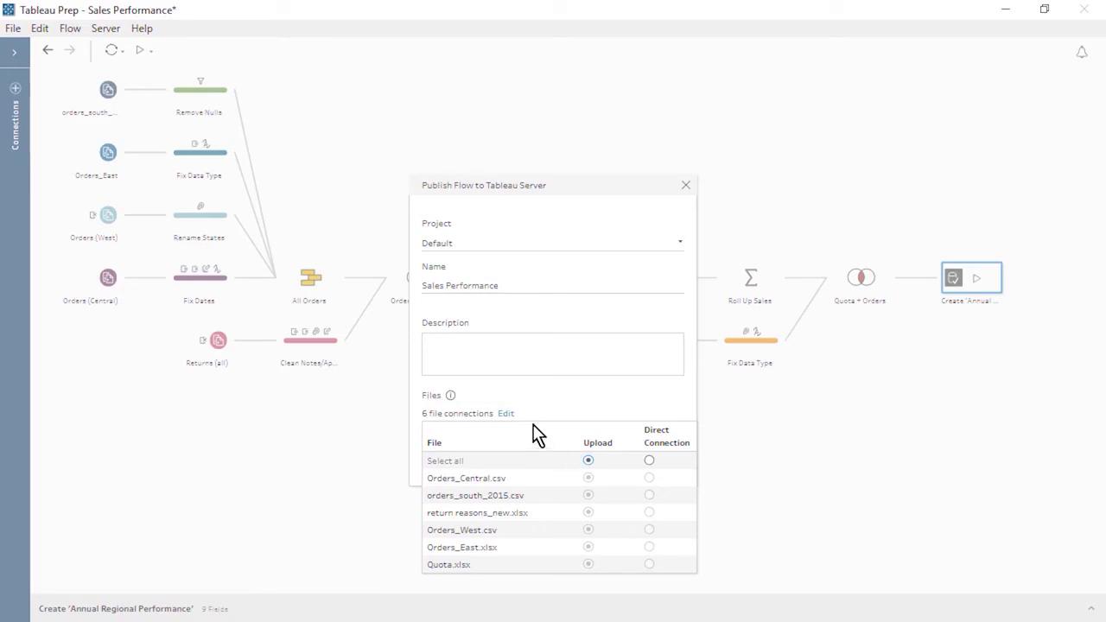
pyautogui.click(506, 413)
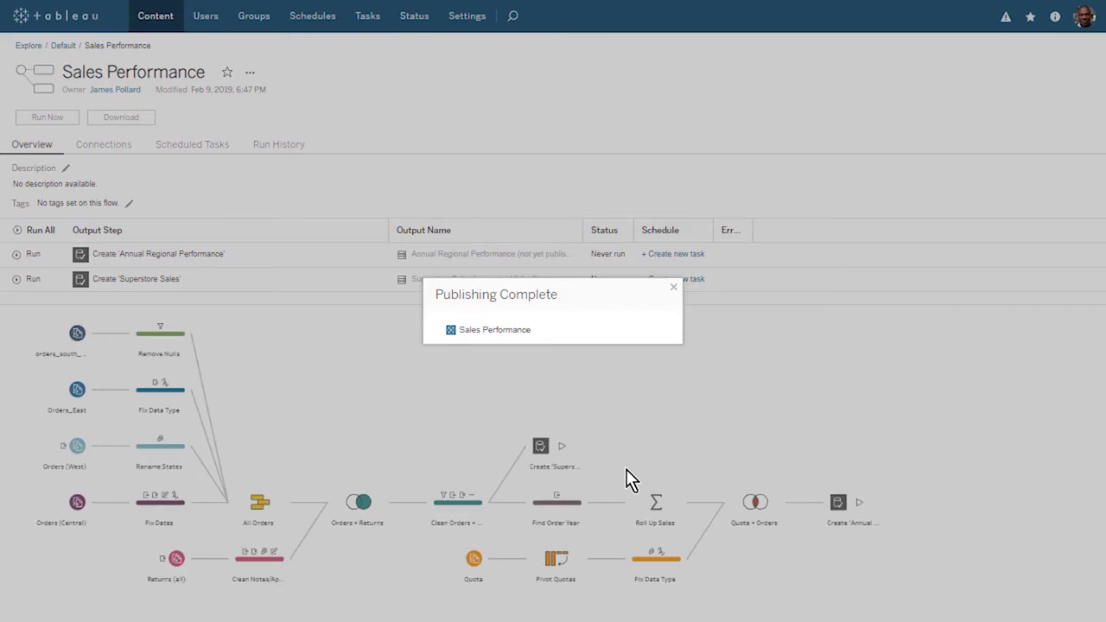
# - Close the Publishing Complete confirmation to reveal the Sales Performance flow page
pyautogui.click(672, 287)
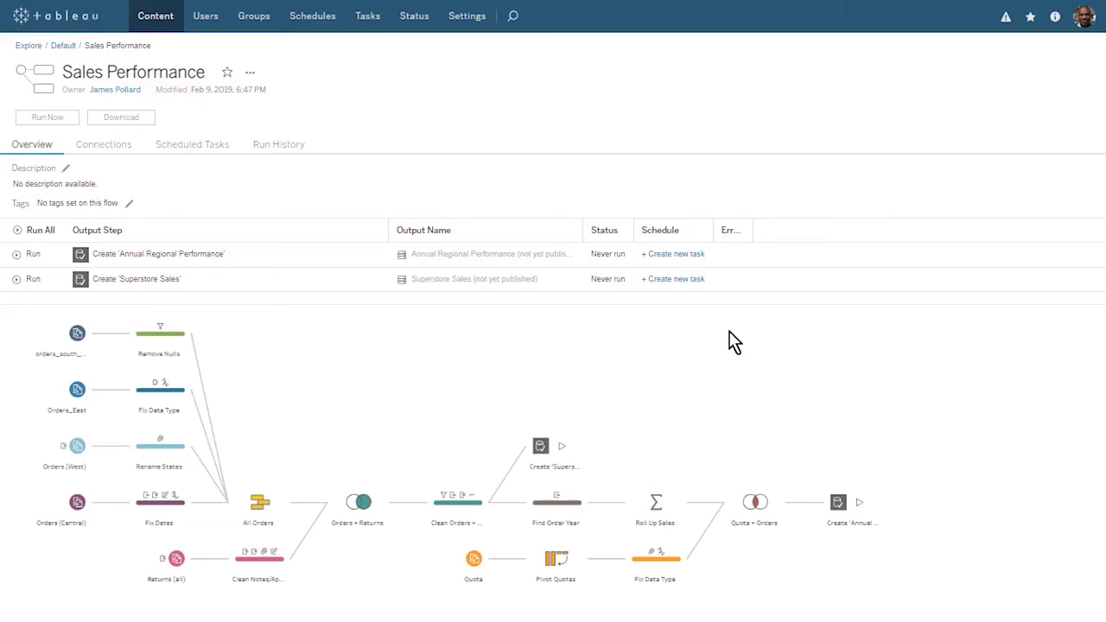
# - Create a task that runs all output steps automatically on the Daily 11:00AM schedule
pyautogui.click(662, 254)
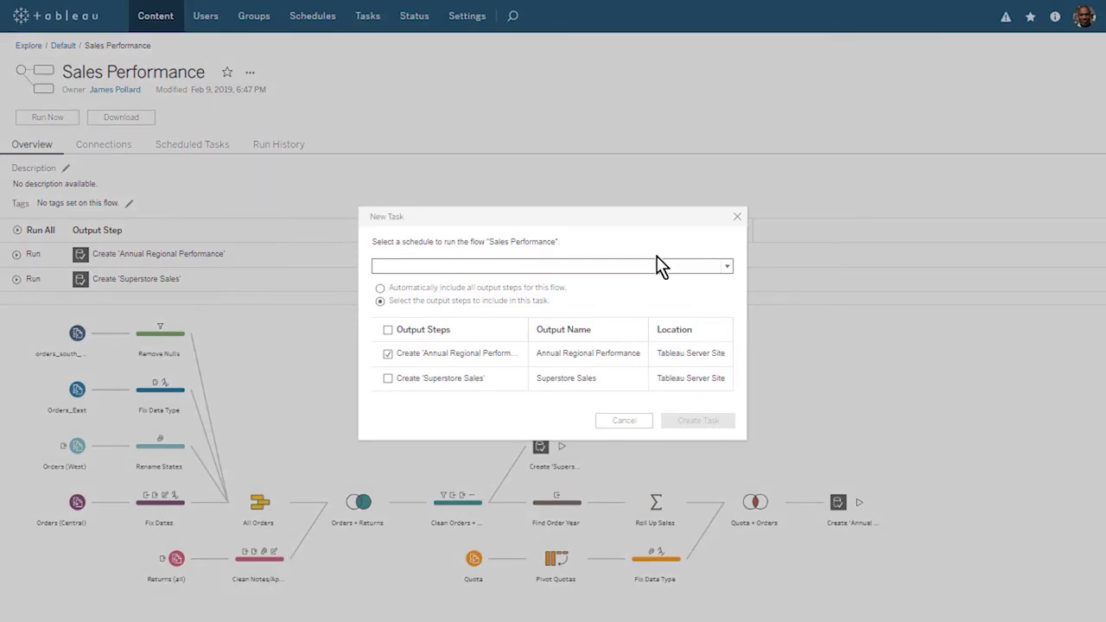
pyautogui.click(382, 290)
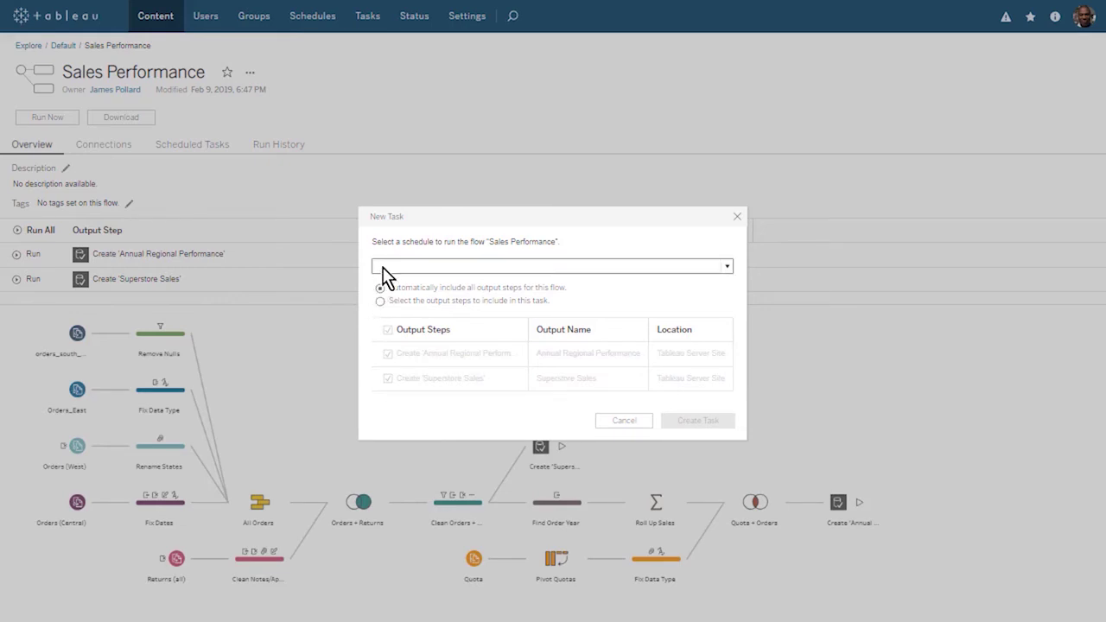
pyautogui.click(384, 268)
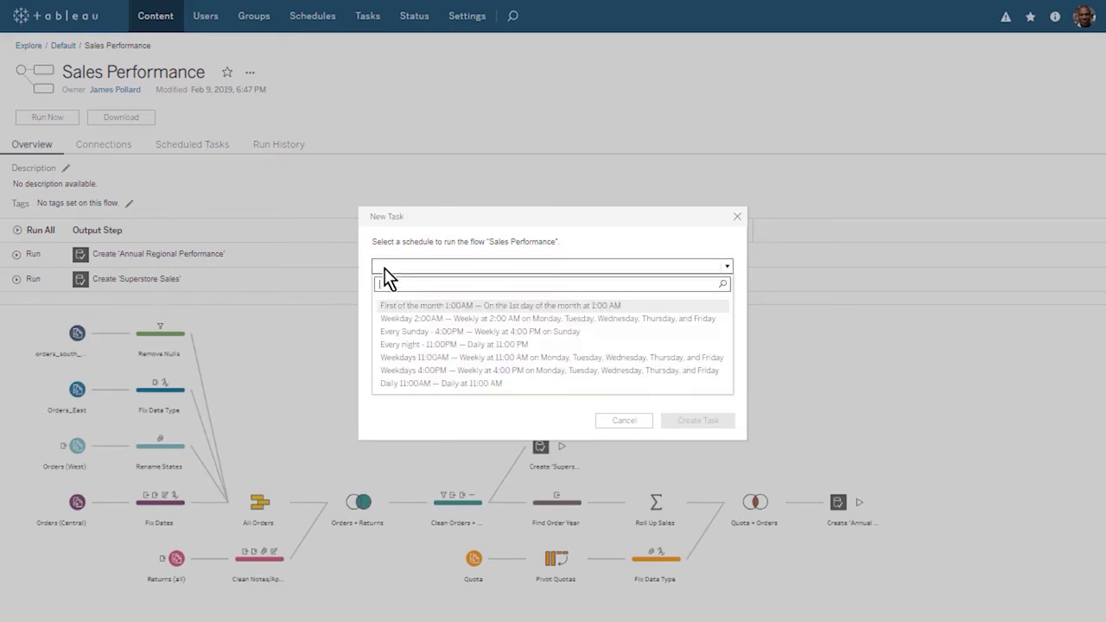
pyautogui.click(436, 386)
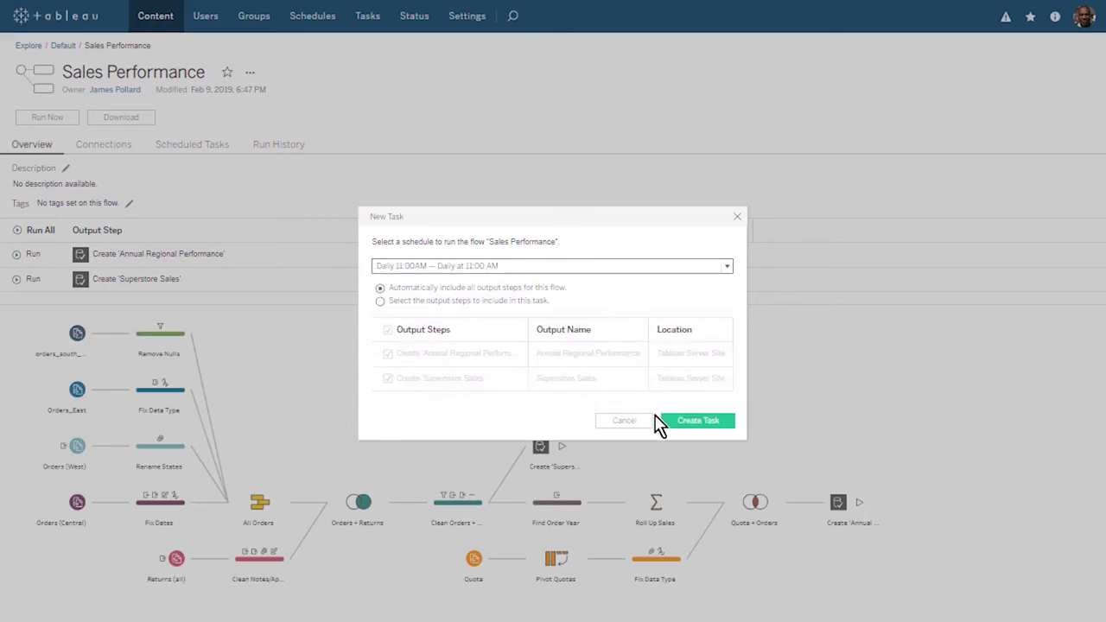
pyautogui.click(675, 430)
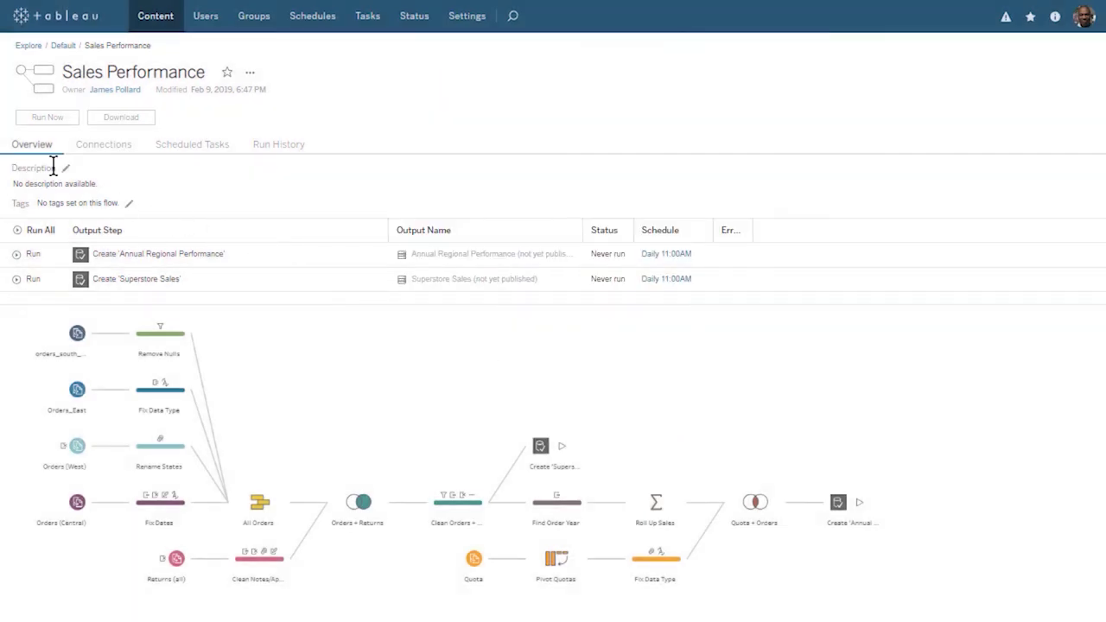
pyautogui.click(34, 118)
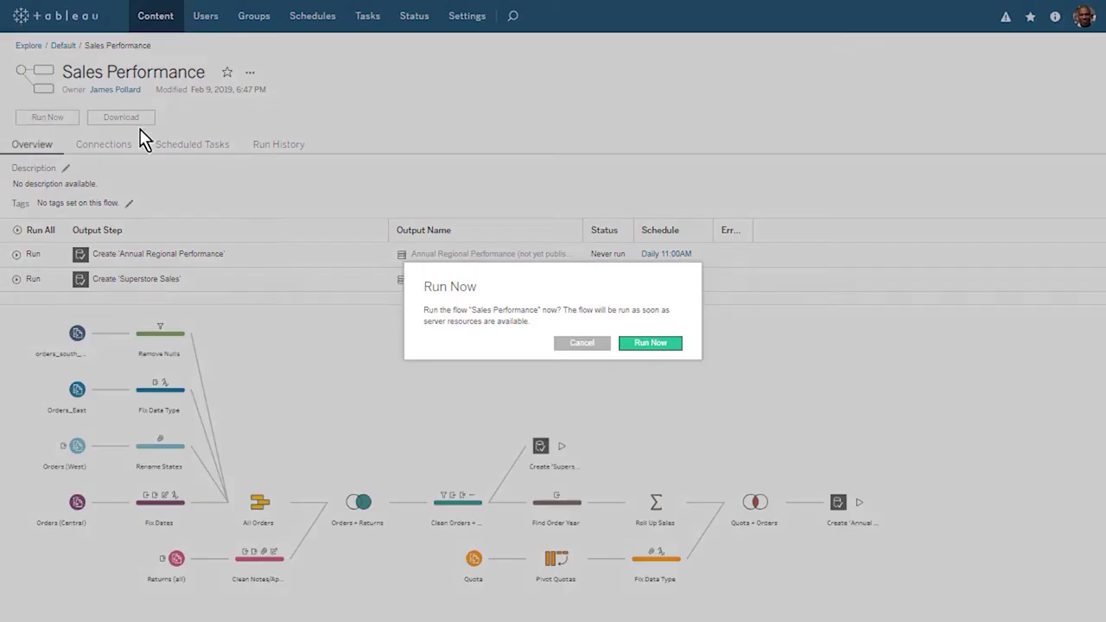
pyautogui.click(635, 348)
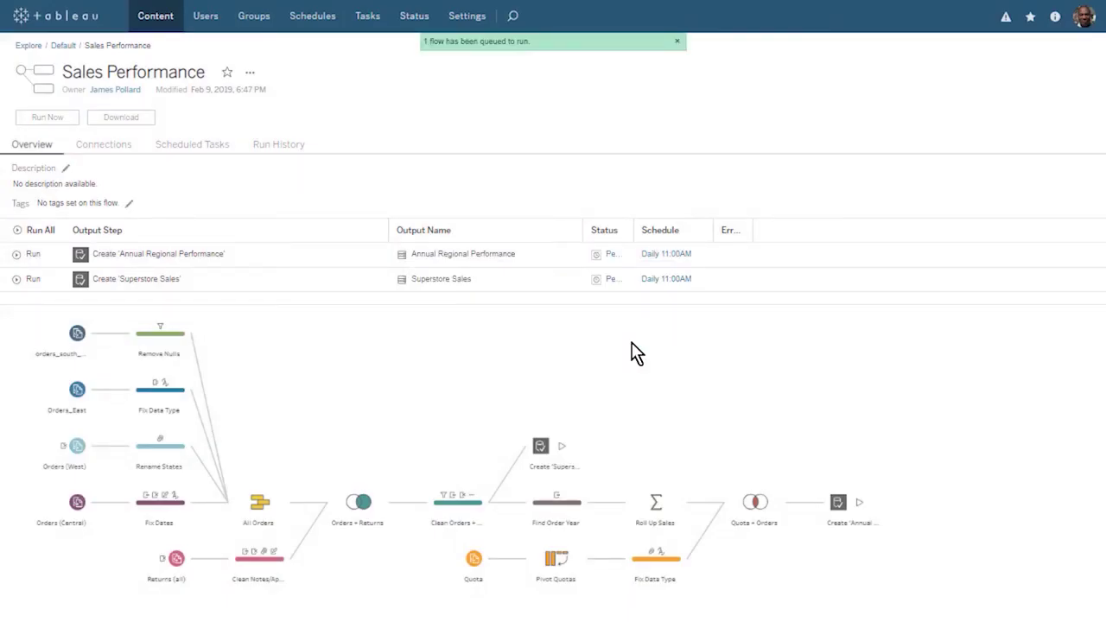
# - View the flow's Connections tab, then its Scheduled Tasks showing the Daily 11:00AM task
pyautogui.click(98, 147)
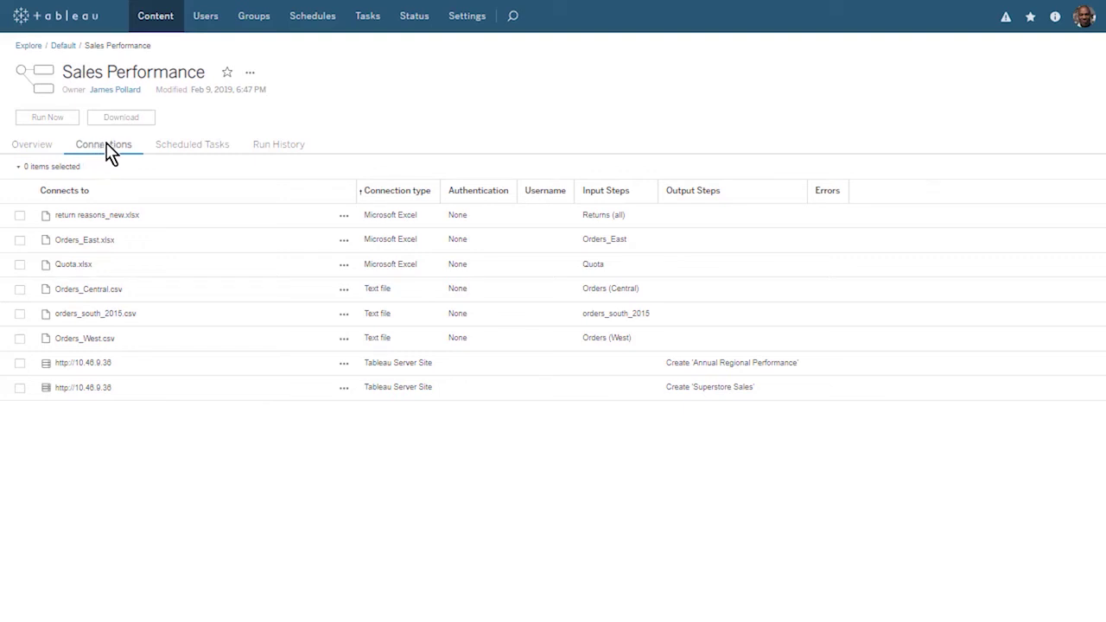
pyautogui.click(195, 154)
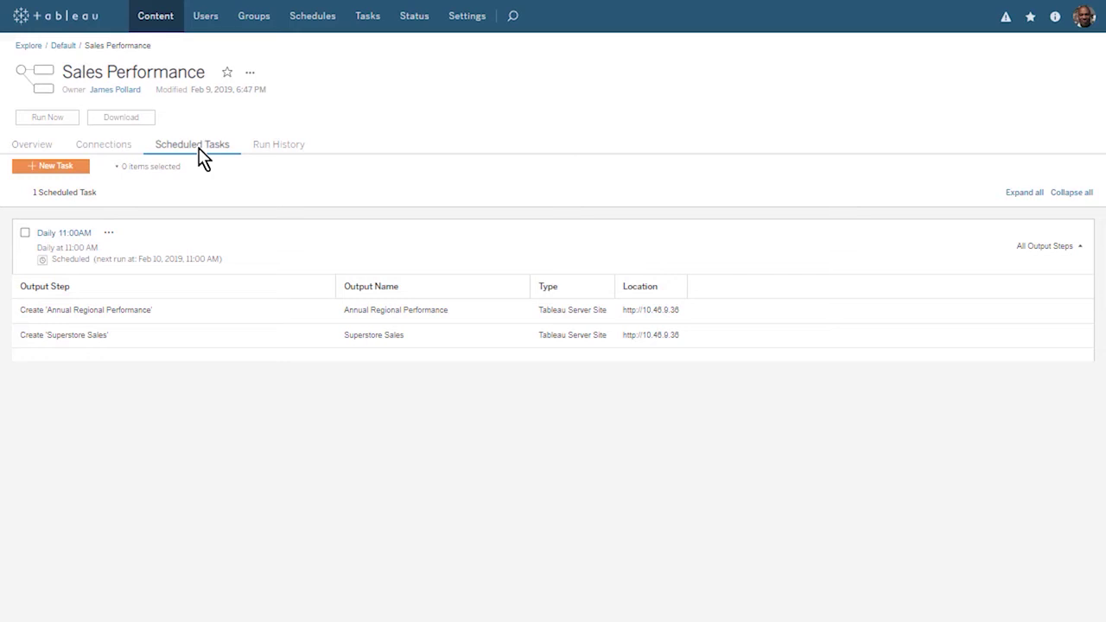
# - View the flow's Run History, check Revision History without restoring, and open a failed run's error details
pyautogui.click(281, 147)
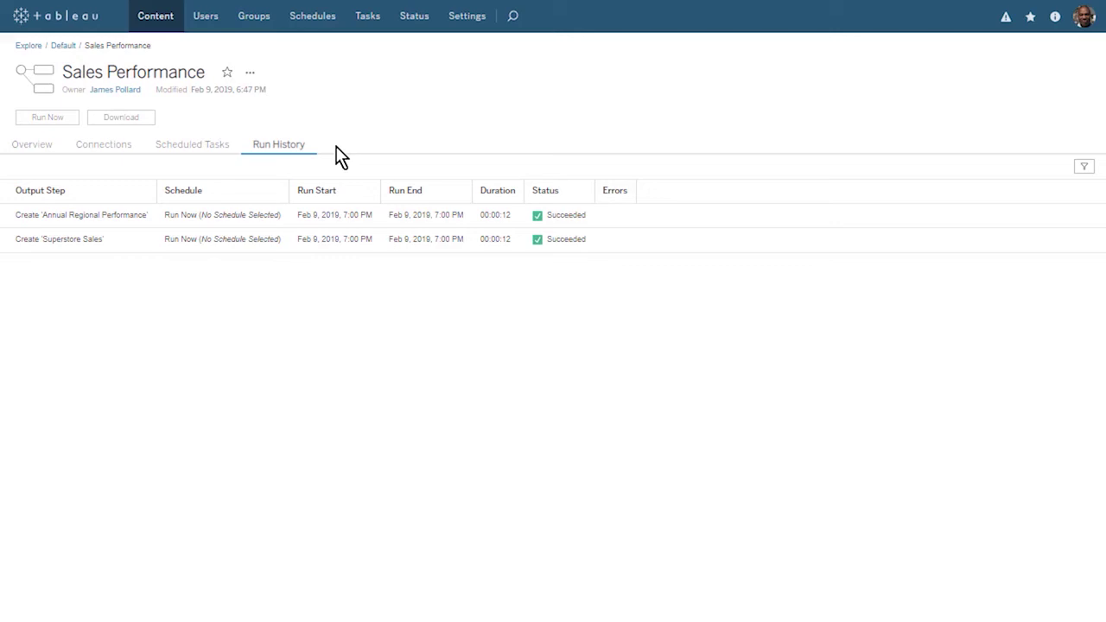
pyautogui.click(249, 72)
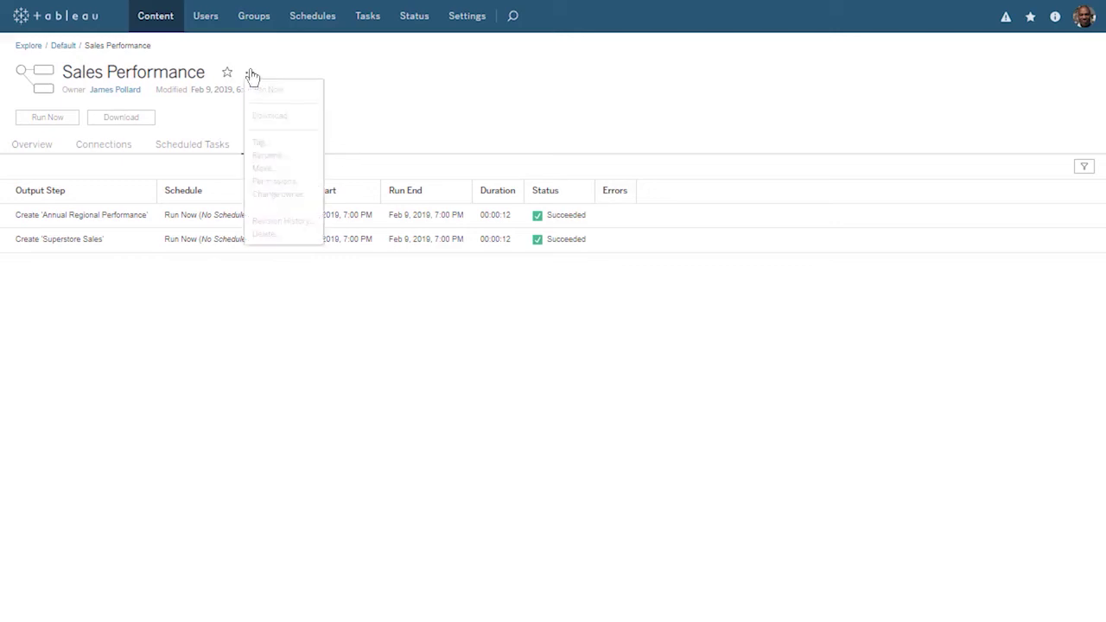
pyautogui.click(315, 223)
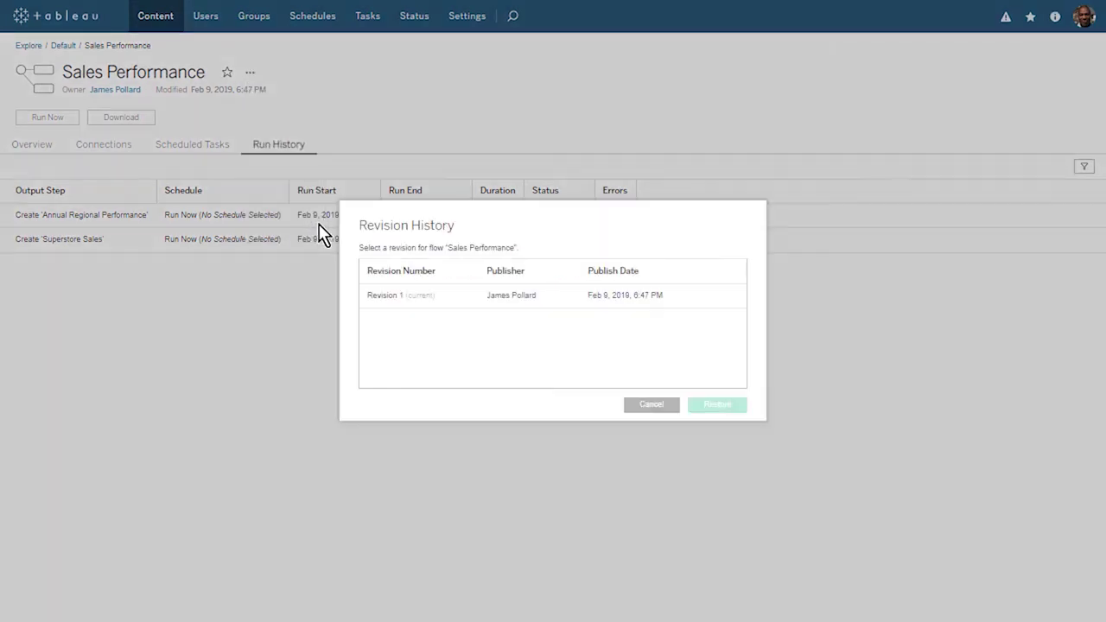
pyautogui.click(635, 408)
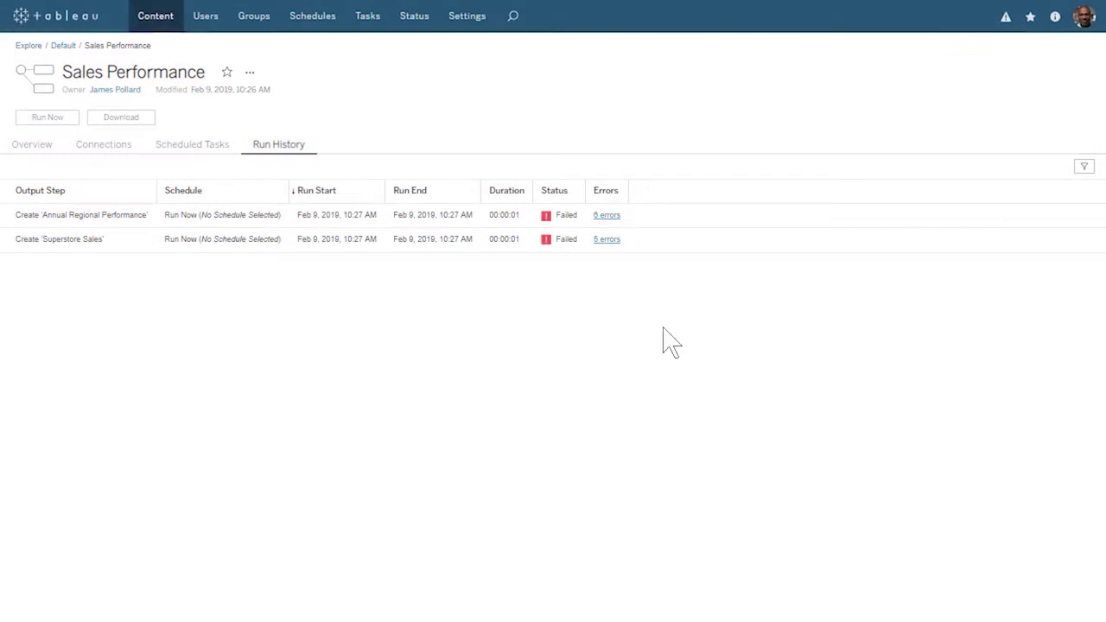
pyautogui.click(613, 216)
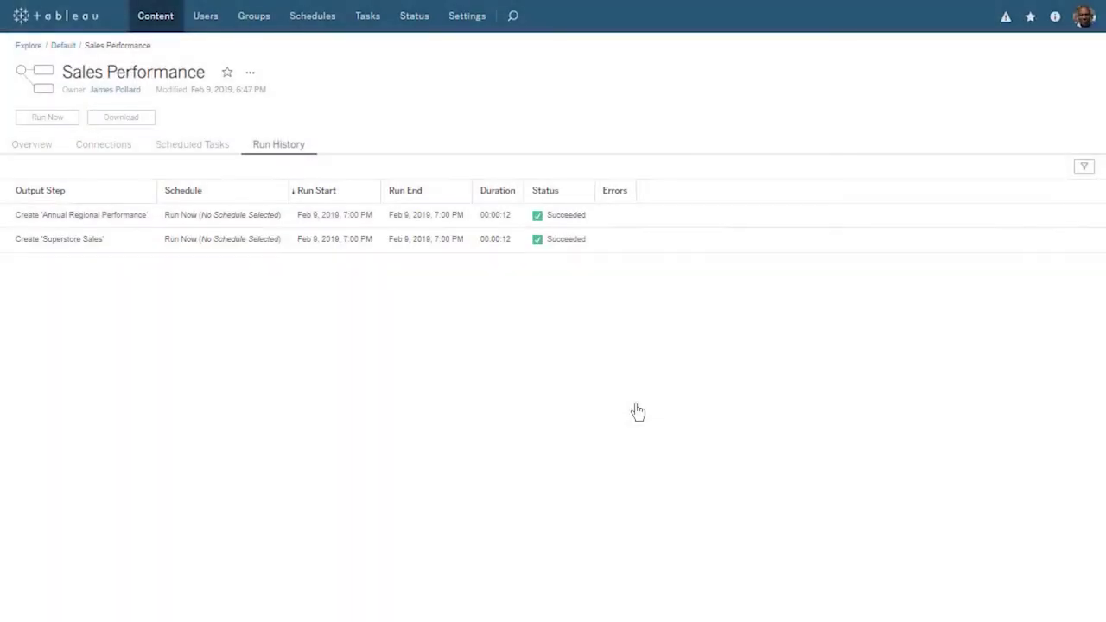
# - Browse the site's Content filtered to All Datasources
pyautogui.click(156, 23)
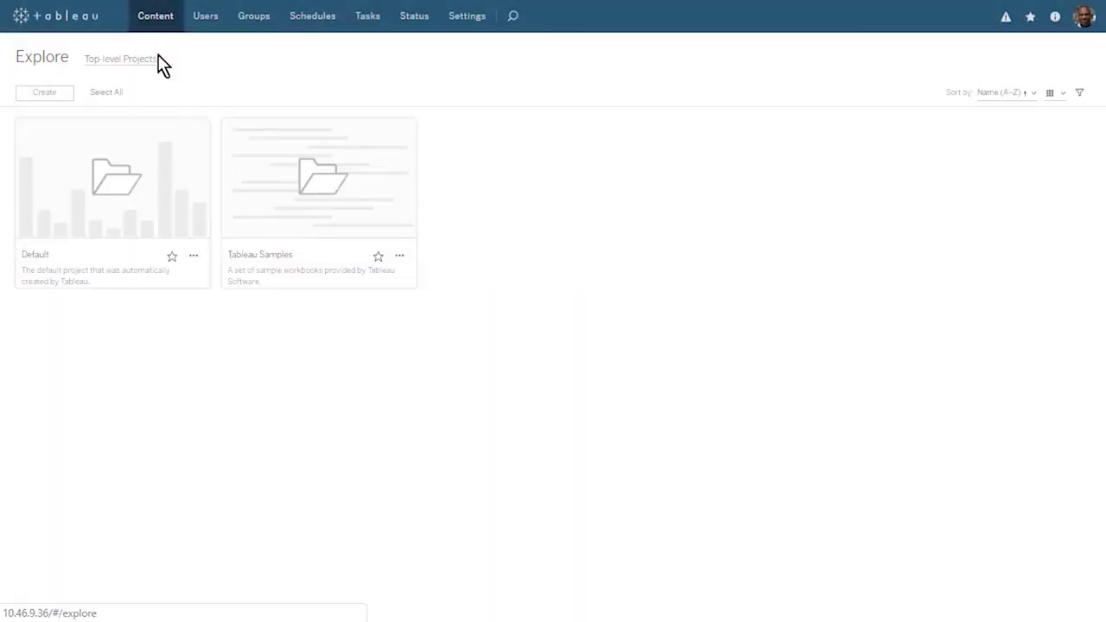
pyautogui.click(158, 59)
pyautogui.click(170, 158)
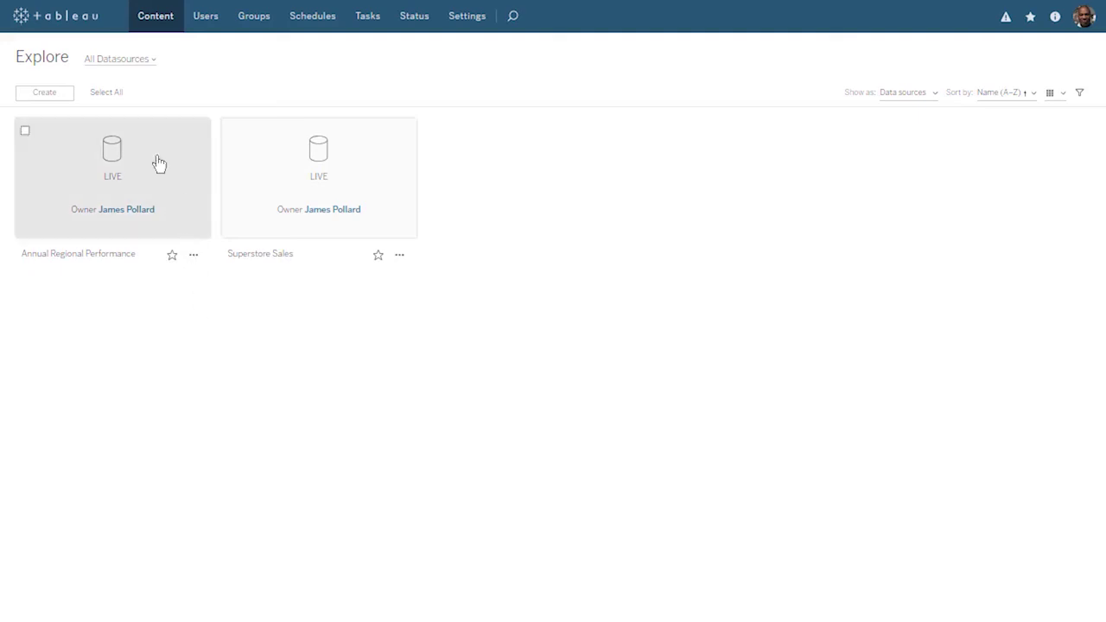
# - Switch the content list to All Flows and open the Sales Performance flow's actions menu
pyautogui.click(153, 61)
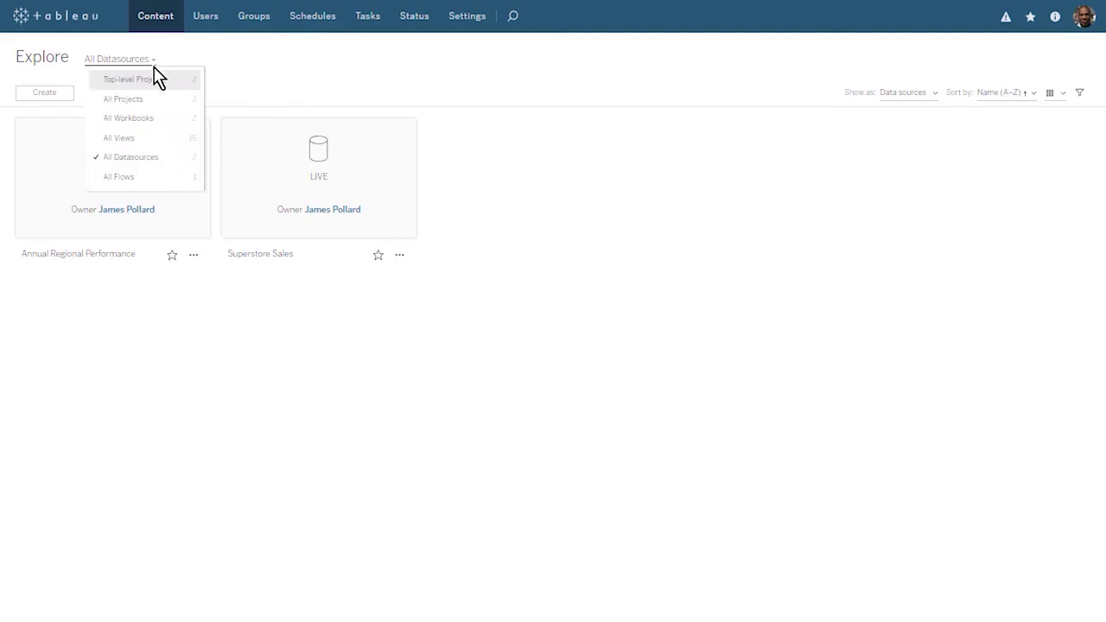
pyautogui.click(158, 178)
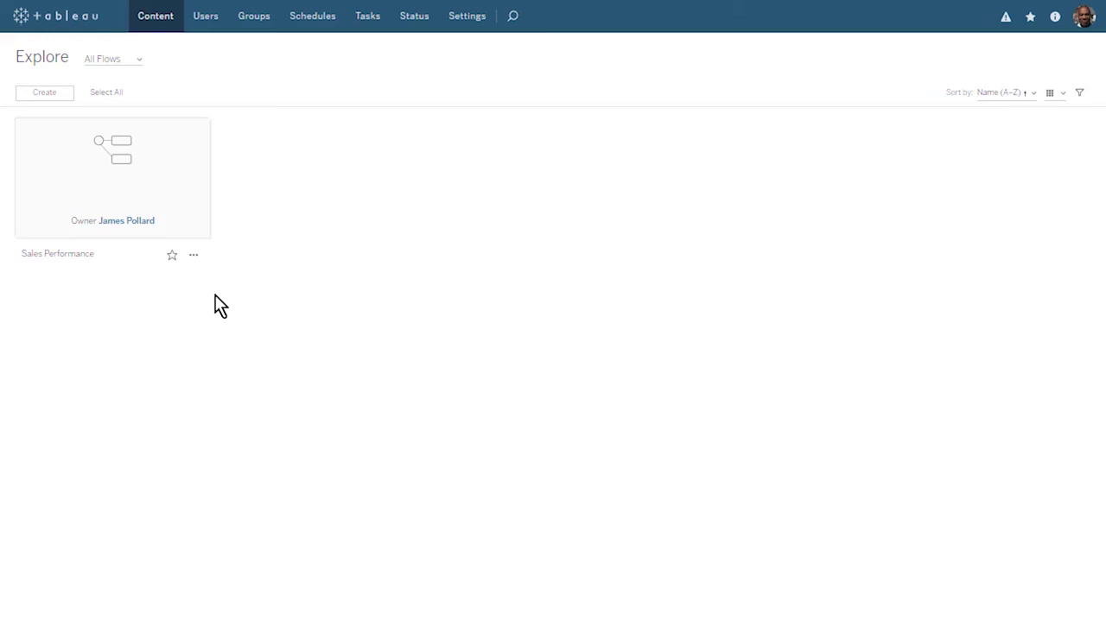
pyautogui.click(193, 256)
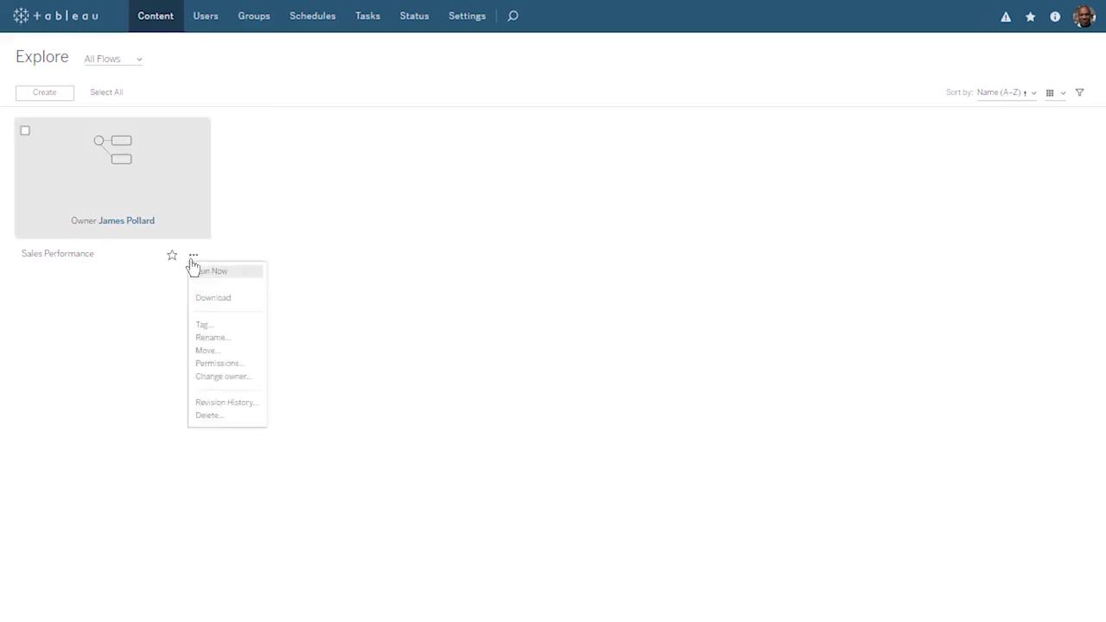
pyautogui.click(251, 364)
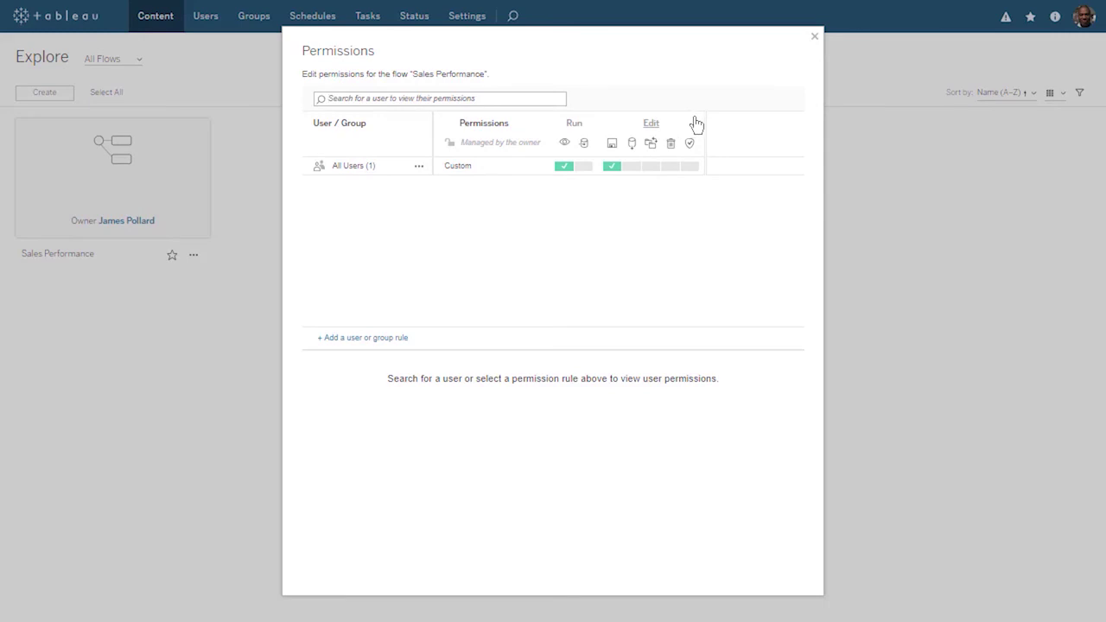
pyautogui.moveTo(697, 126)
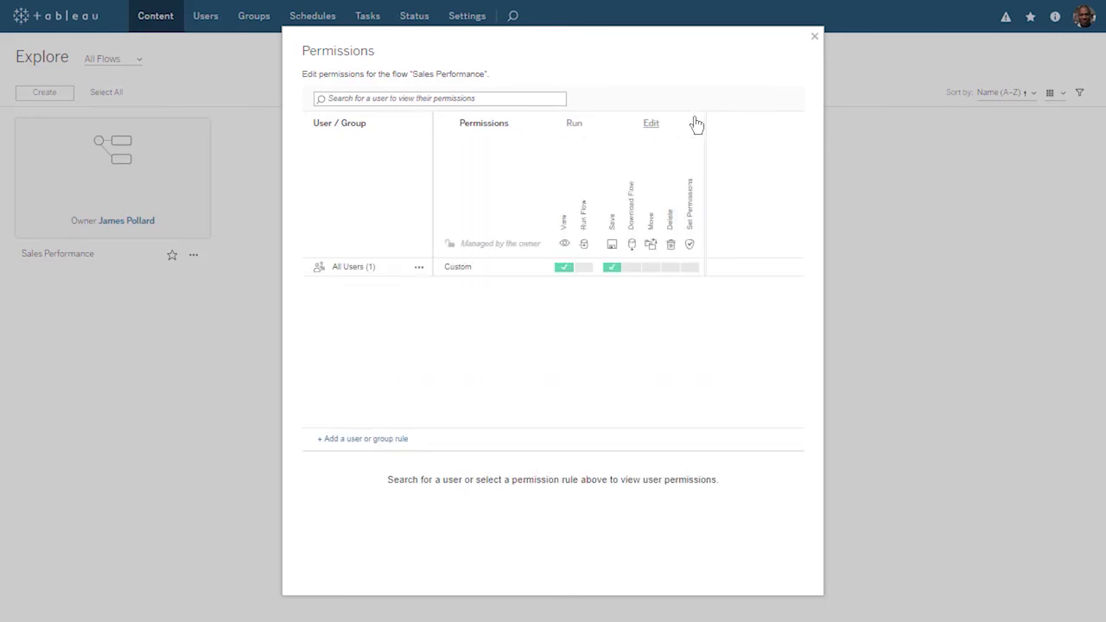
pyautogui.click(419, 266)
pyautogui.click(437, 292)
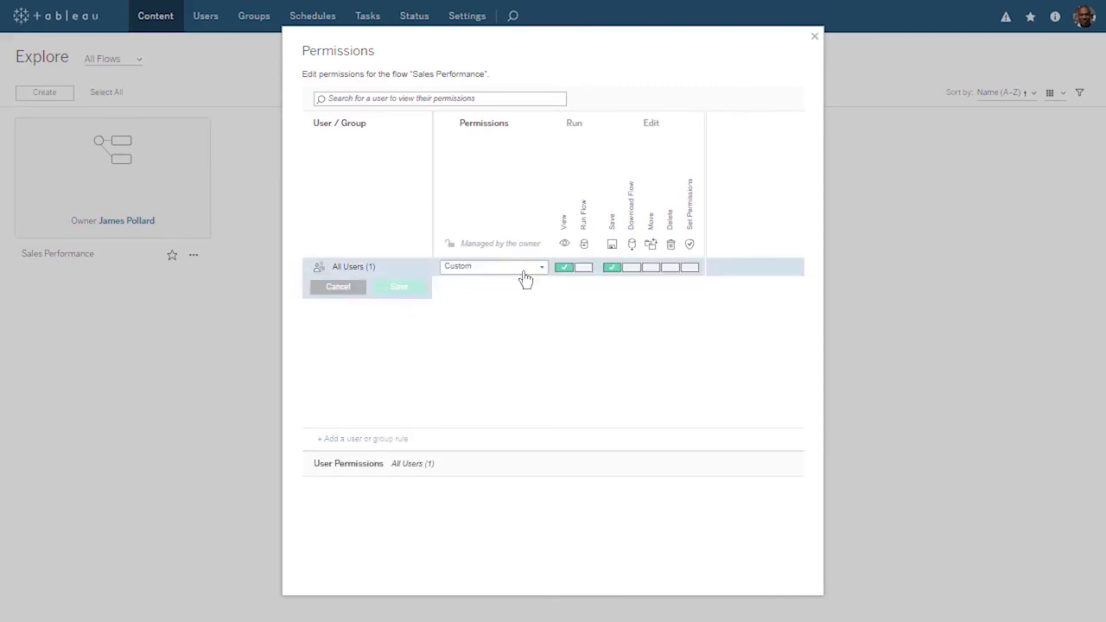
pyautogui.click(584, 267)
pyautogui.click(632, 267)
pyautogui.click(535, 268)
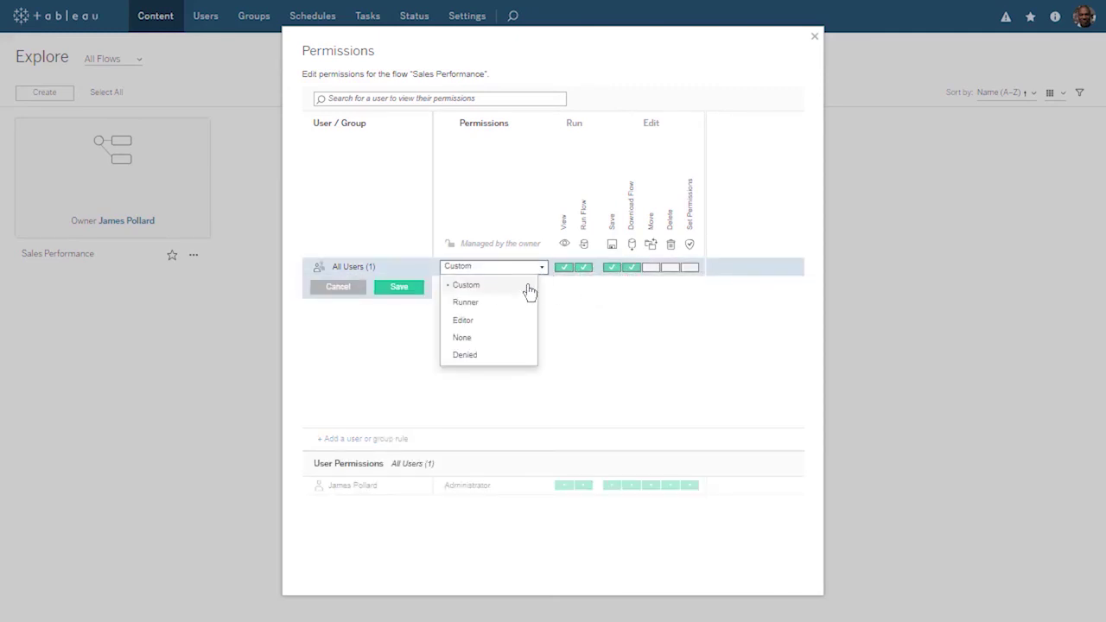
pyautogui.click(518, 304)
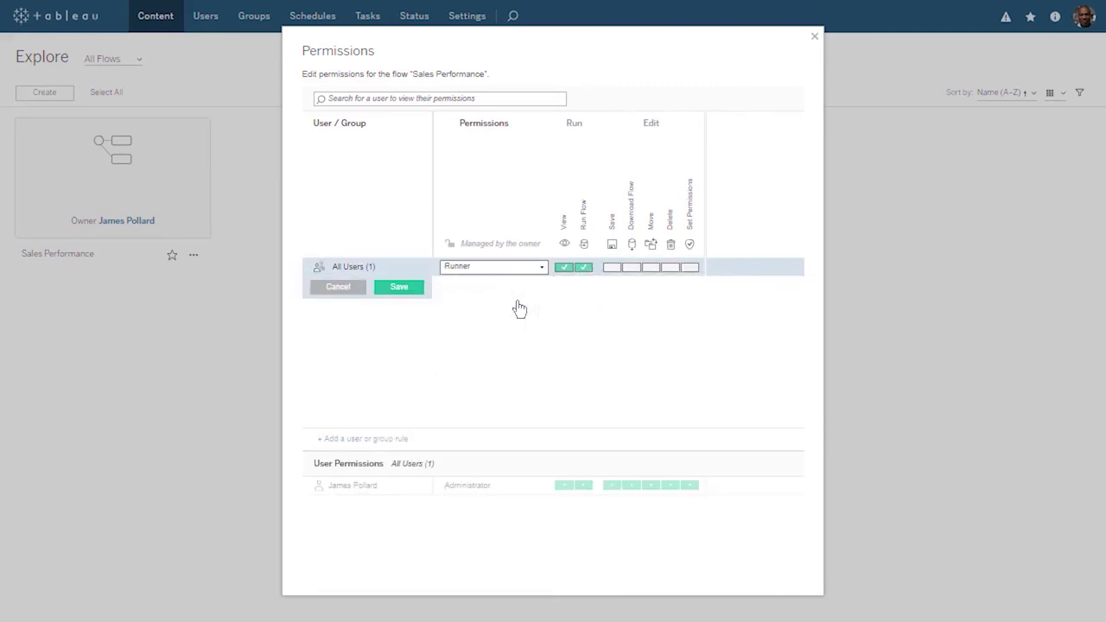
pyautogui.click(344, 292)
# - Close the permissions window and open Flow Performance History from the server Status page
pyautogui.click(814, 38)
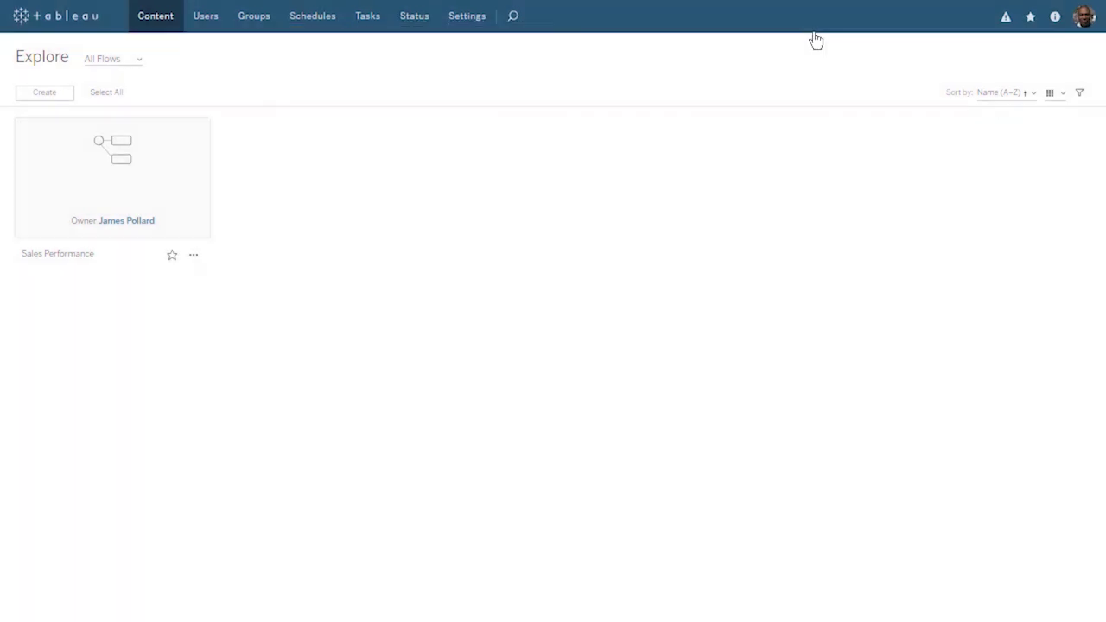
pyautogui.click(407, 26)
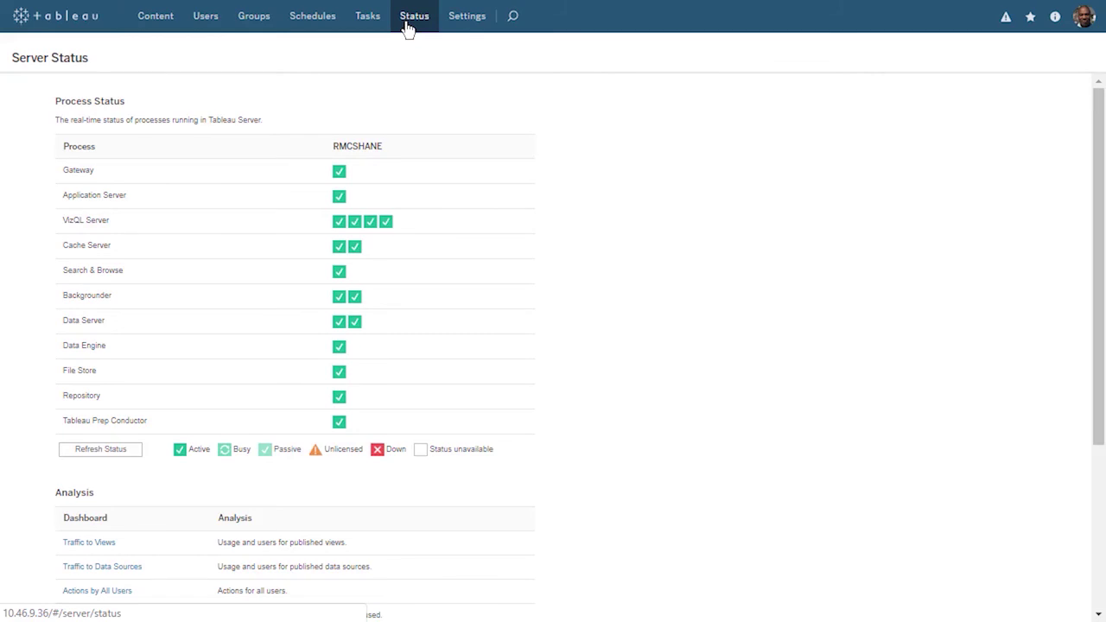
pyautogui.click(1097, 511)
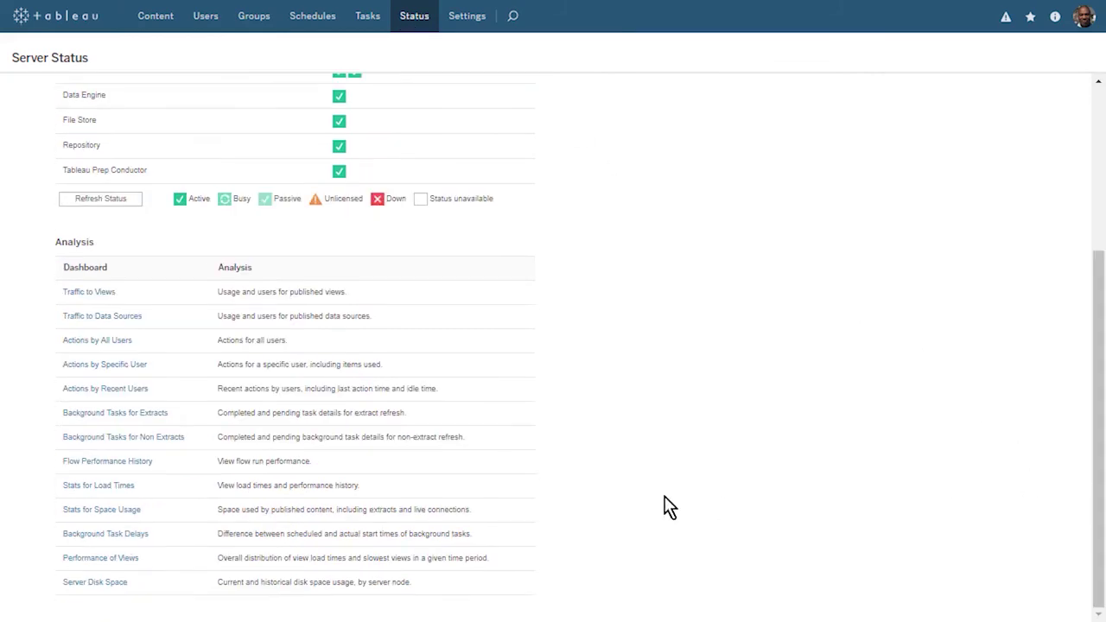
pyautogui.click(125, 467)
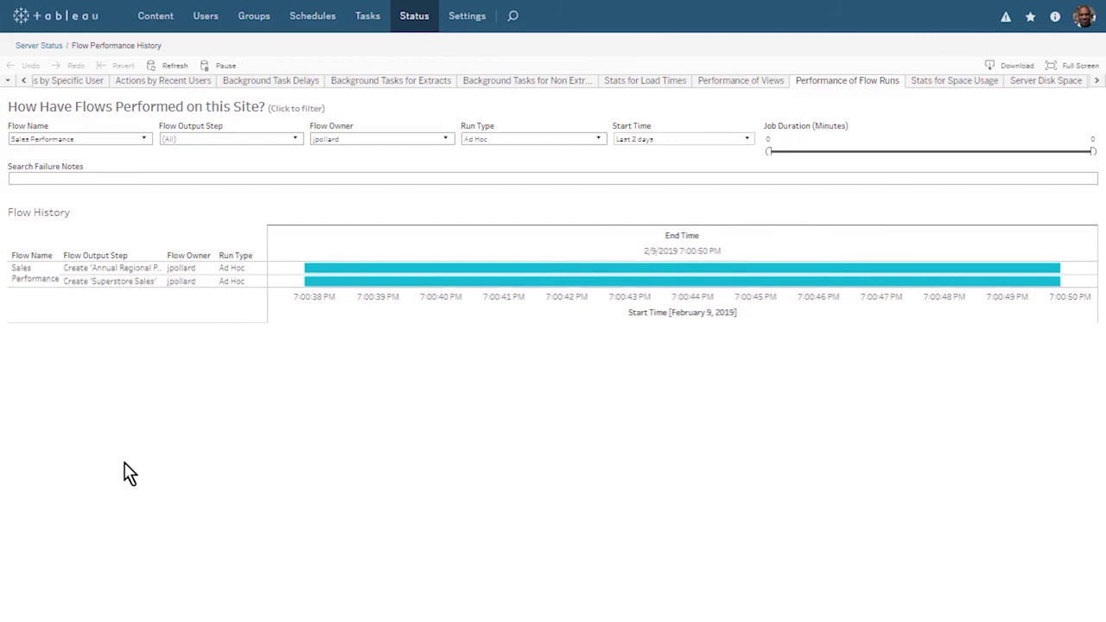
# - On the Schedules page, create a Flow schedule 'Daily 7:00AM' that repeats daily at 7:00 AM
pyautogui.click(310, 19)
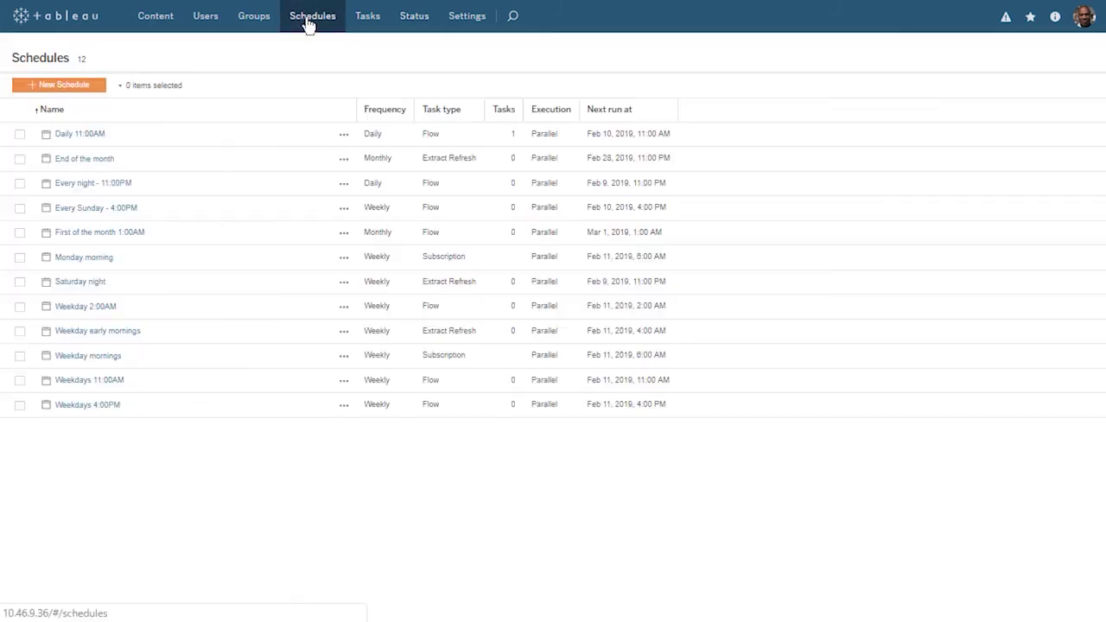
pyautogui.click(102, 85)
pyautogui.write('Daily 7:00AM')
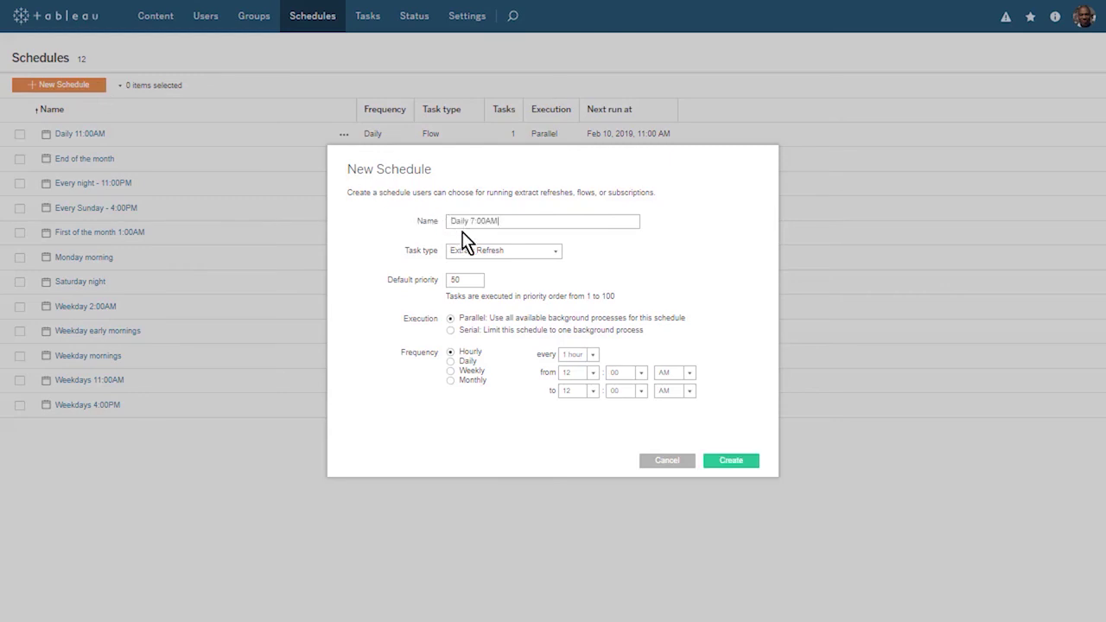
pyautogui.click(555, 260)
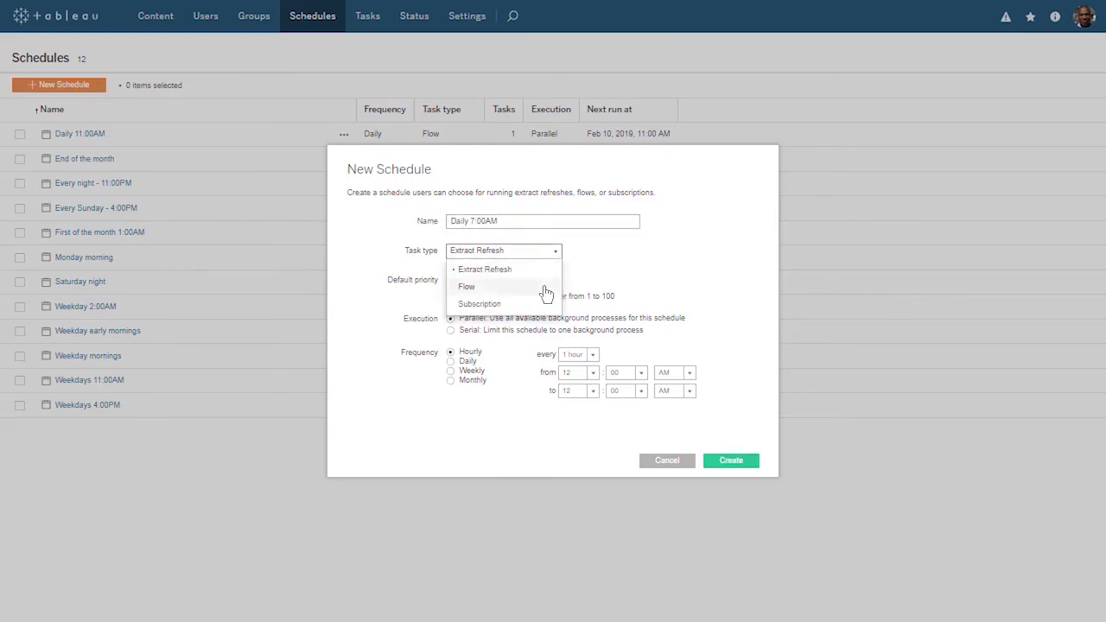
pyautogui.click(548, 288)
pyautogui.click(450, 361)
pyautogui.click(579, 355)
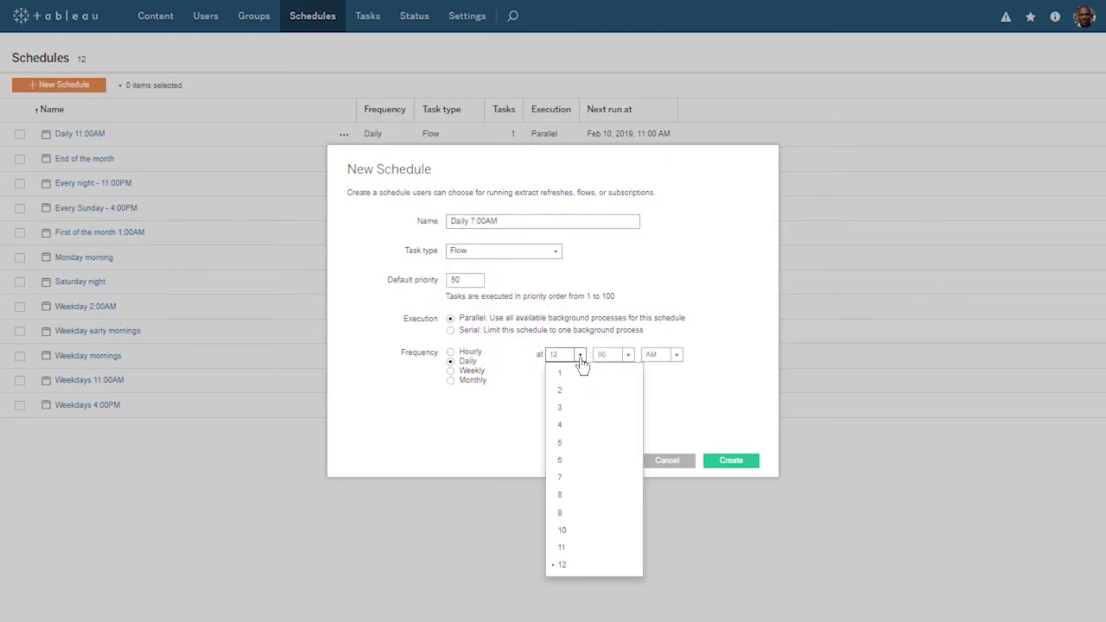
pyautogui.click(607, 482)
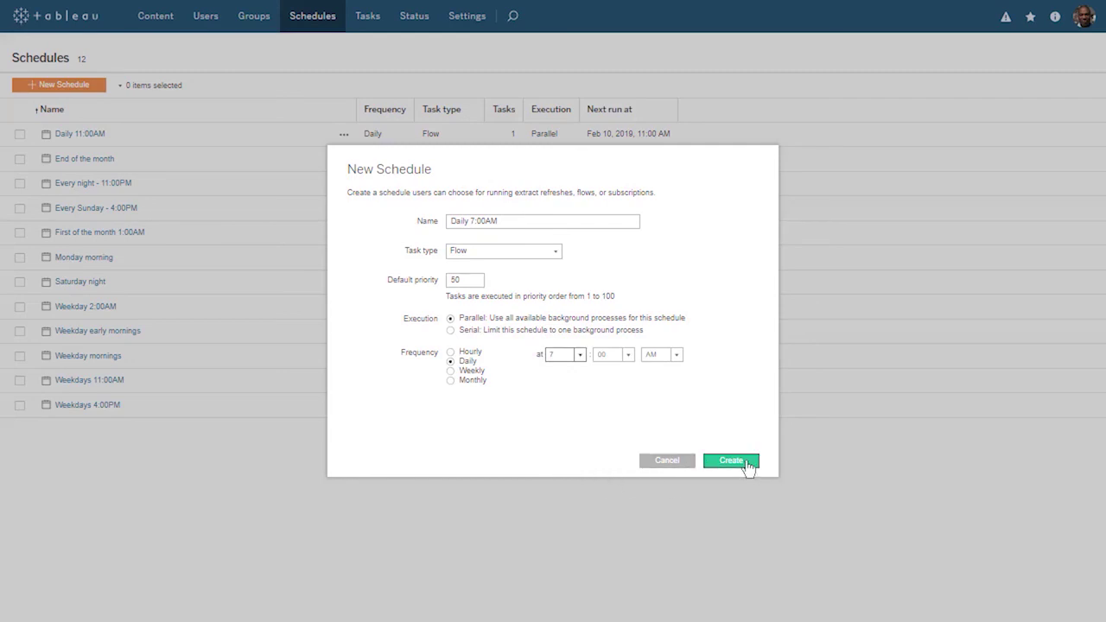
pyautogui.click(731, 460)
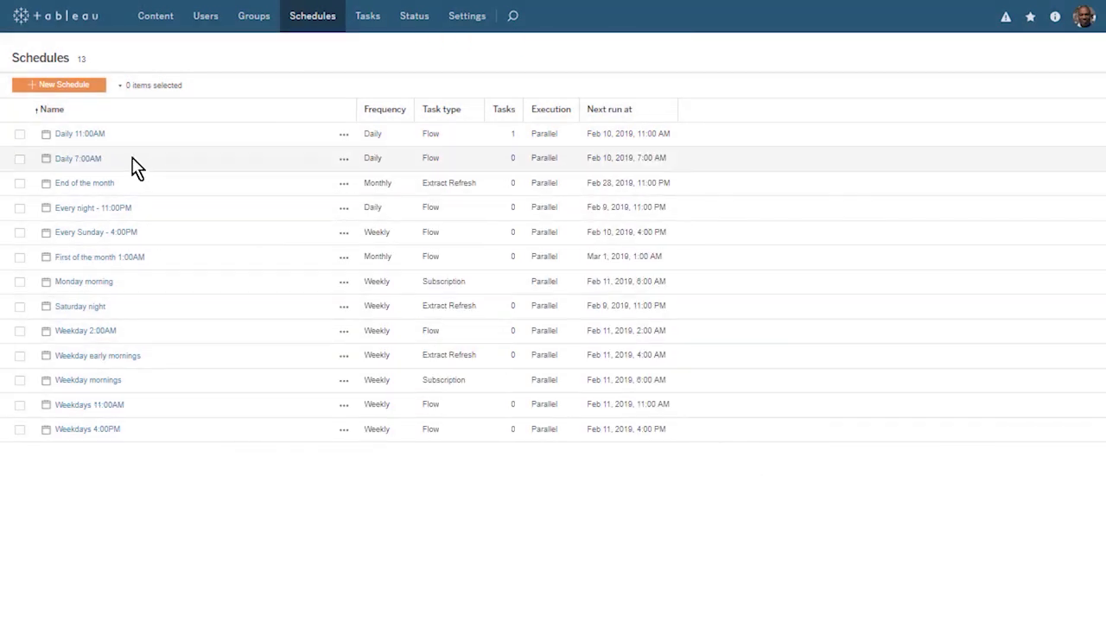